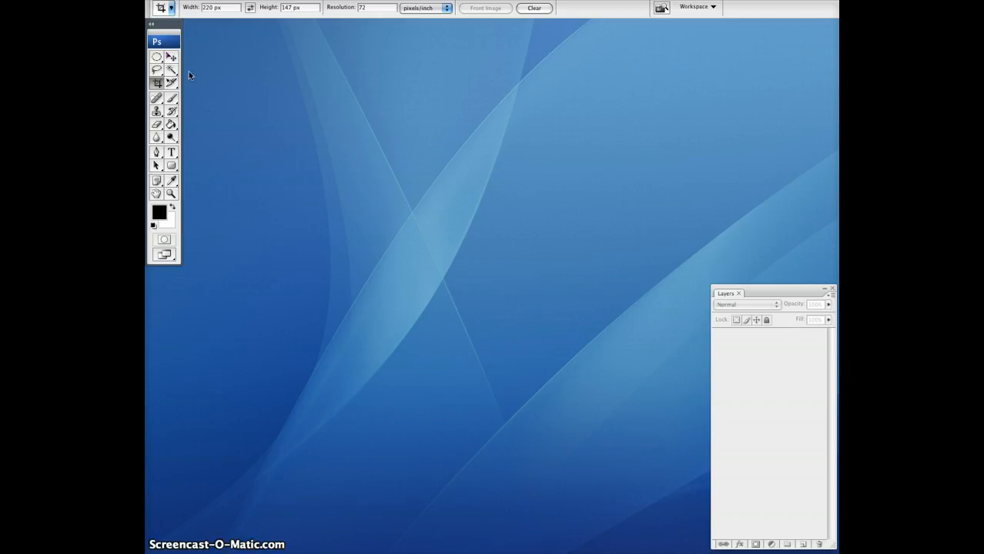
Start a new document and choose a resolution of 72 pixels/inch with RGB Color as the color mode.
click(171, 57)
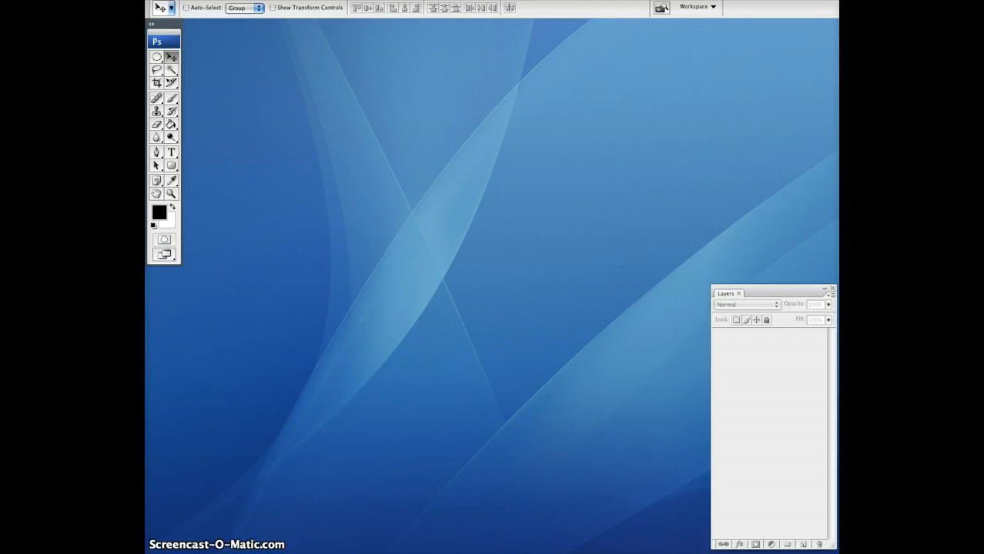
click(238, 0)
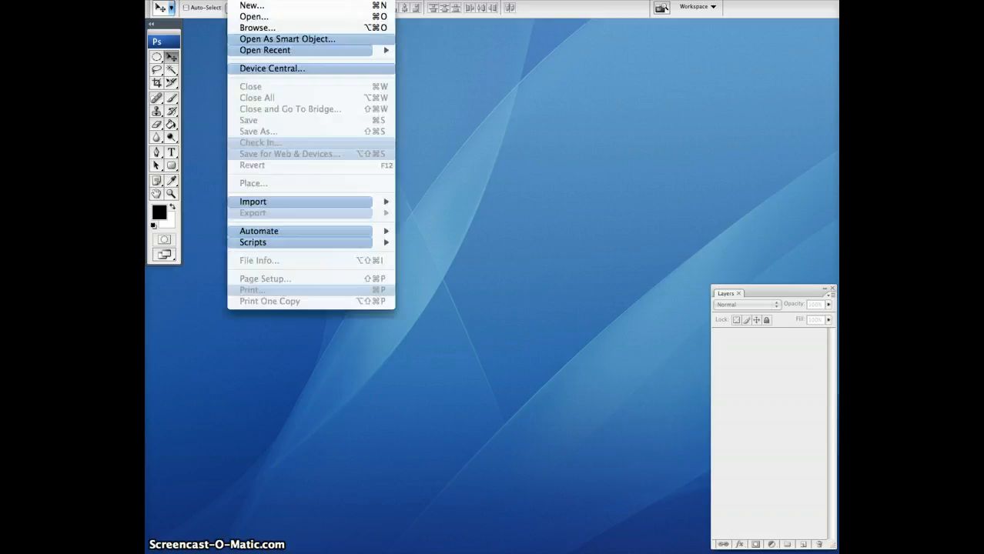
click(248, 7)
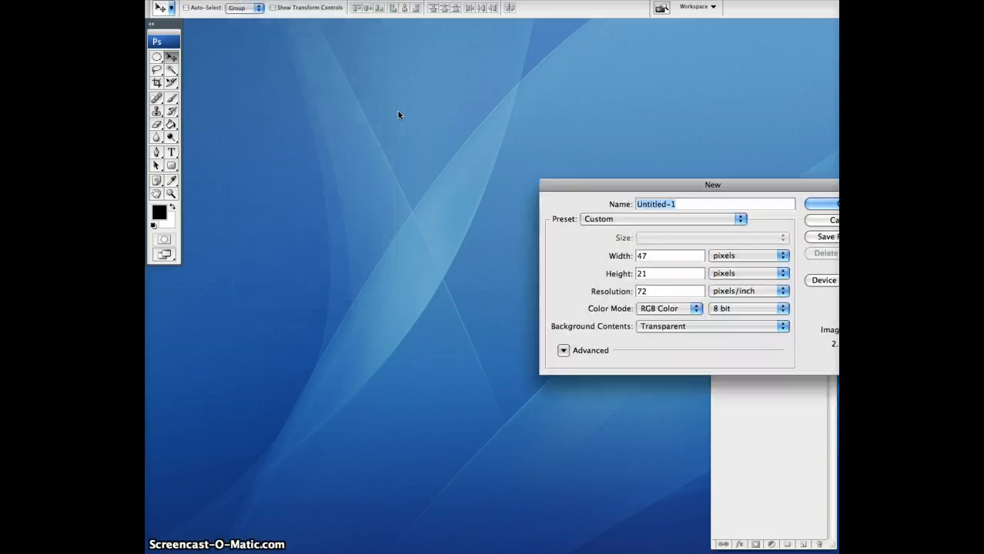
drag(612, 187, 371, 156)
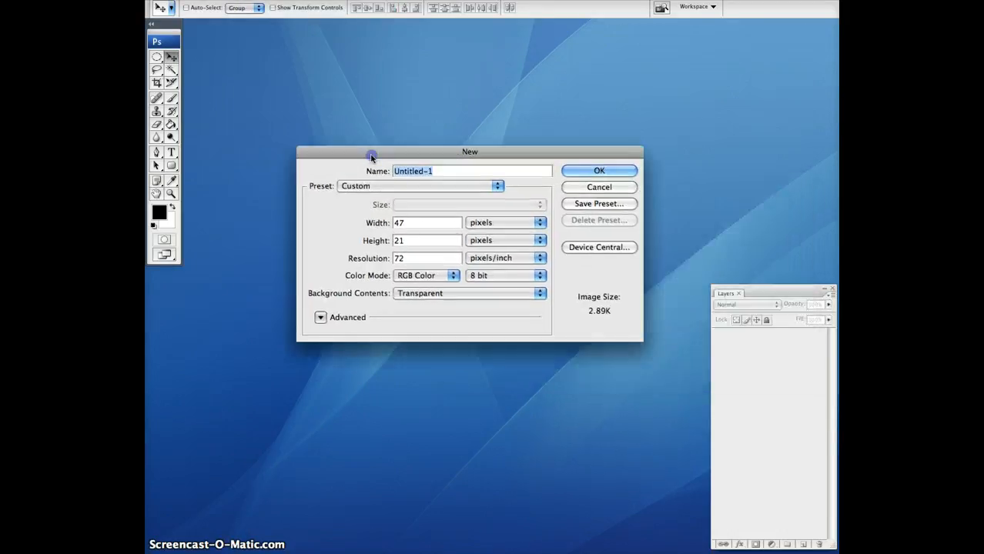
click(404, 259)
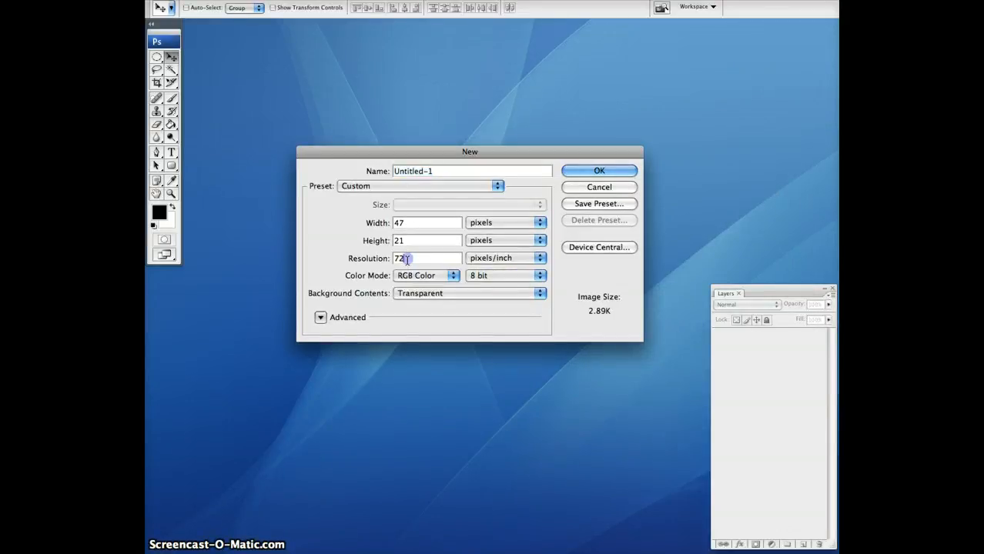
double_click(404, 258)
click(413, 259)
drag(413, 258, 377, 257)
click(429, 275)
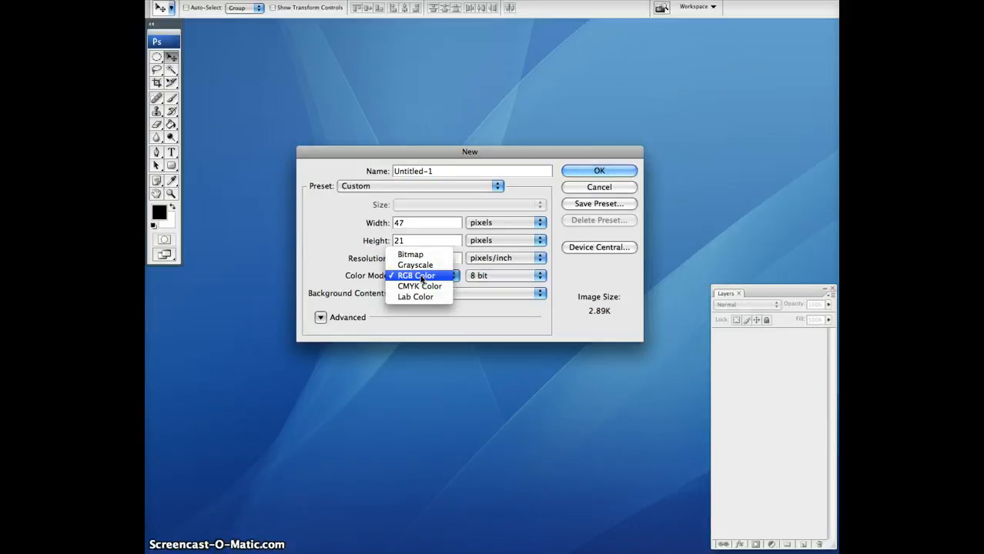
click(419, 276)
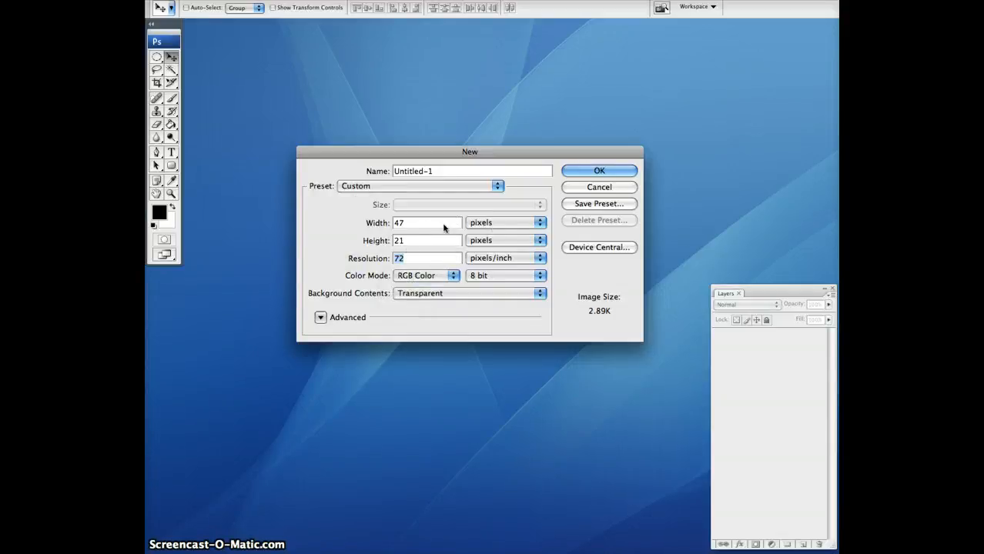
Choose the Web preset at 640 x 480 pixels and create the transparent document.
drag(340, 153, 328, 141)
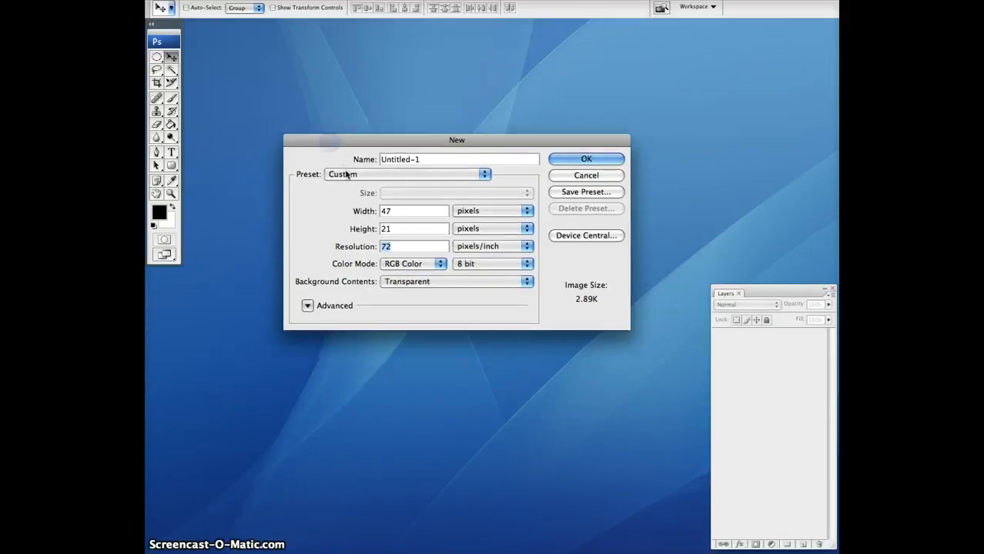
click(345, 175)
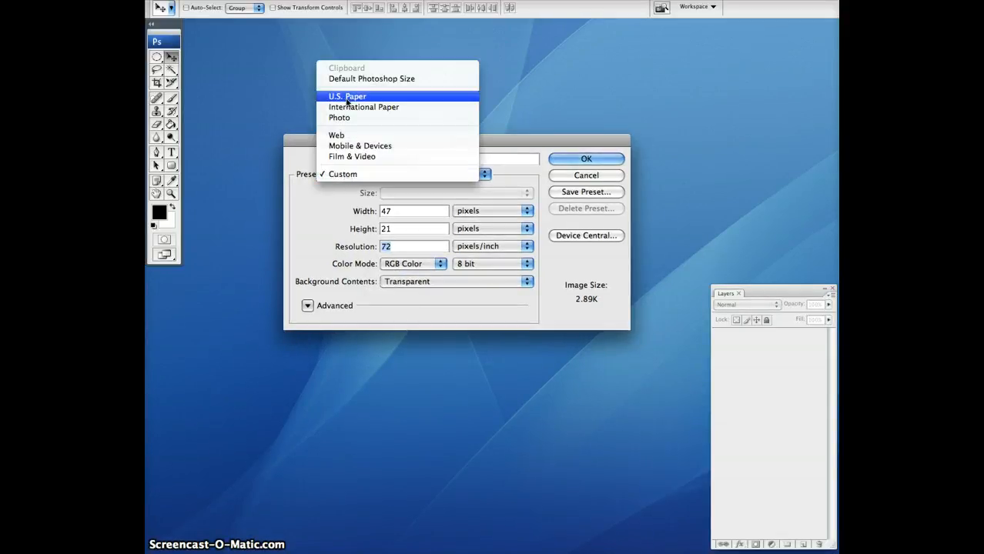
click(345, 137)
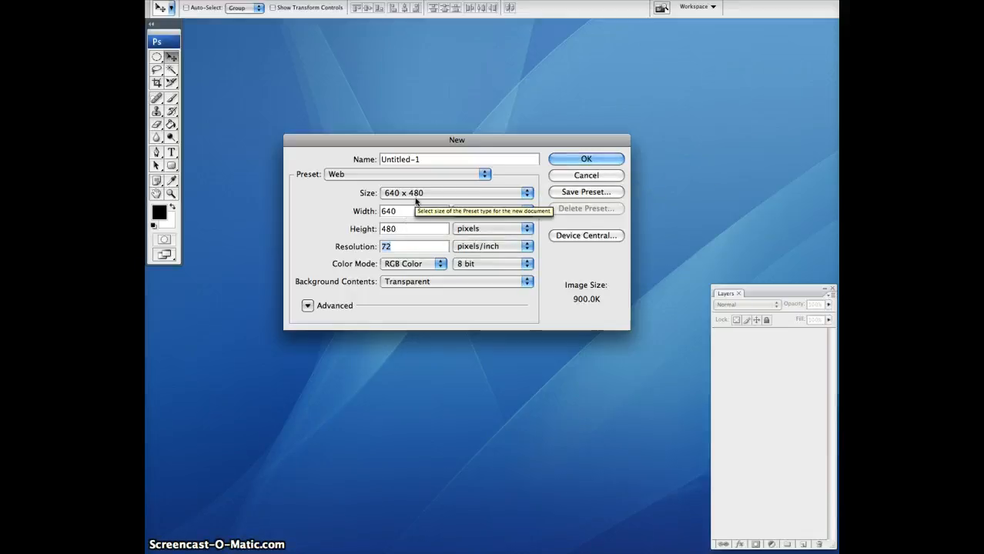
click(414, 193)
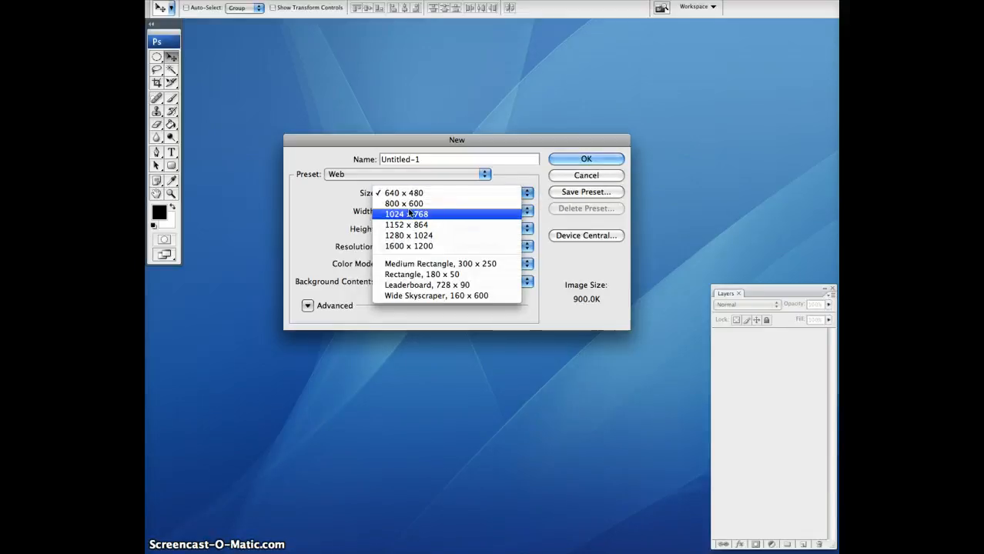
click(348, 215)
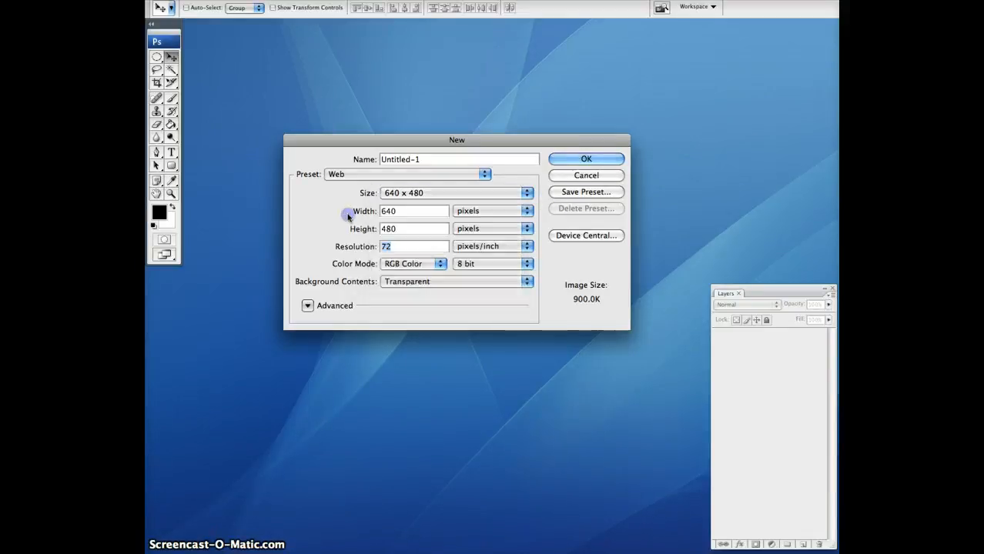
click(370, 214)
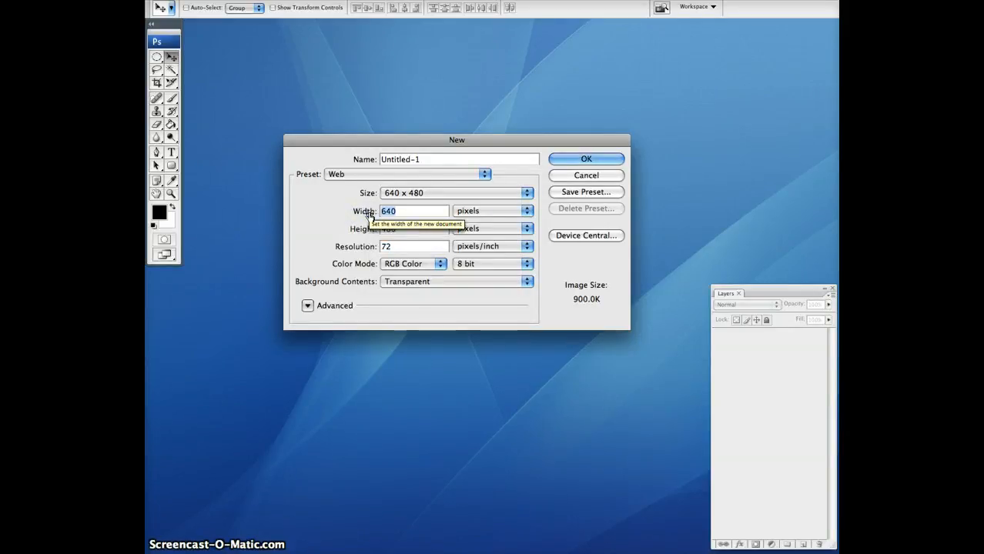
drag(413, 144, 394, 122)
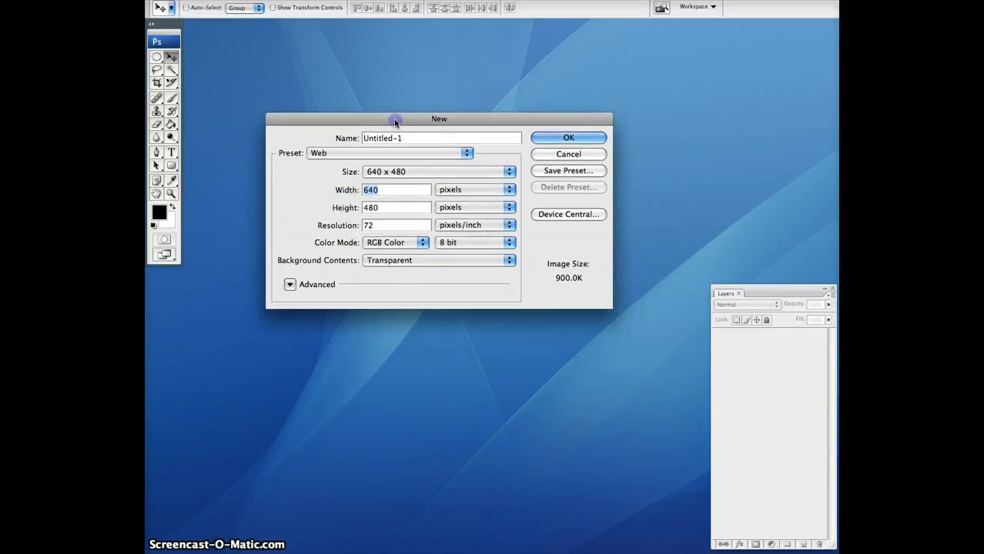
click(551, 137)
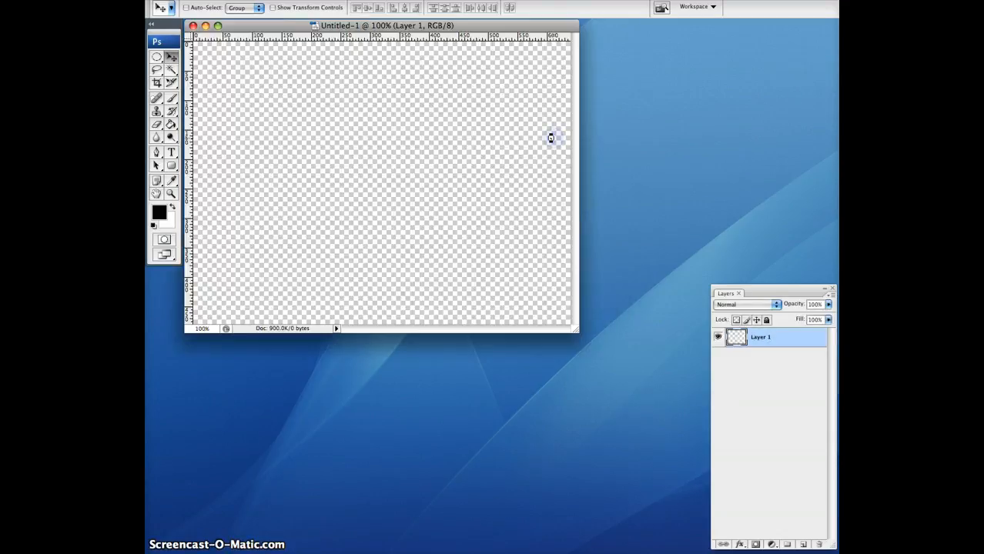
Reposition the document window and enlarge it so empty space surrounds the canvas.
drag(495, 27, 538, 65)
drag(620, 370, 657, 420)
drag(477, 67, 454, 46)
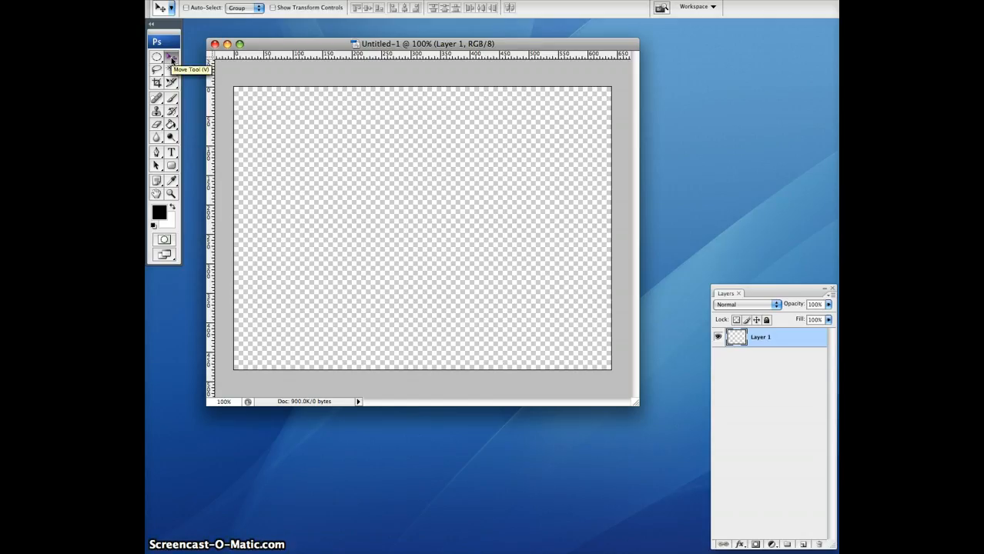
Examine the tool variants grouped with the shape, Paint Bucket and Type tools.
click(172, 154)
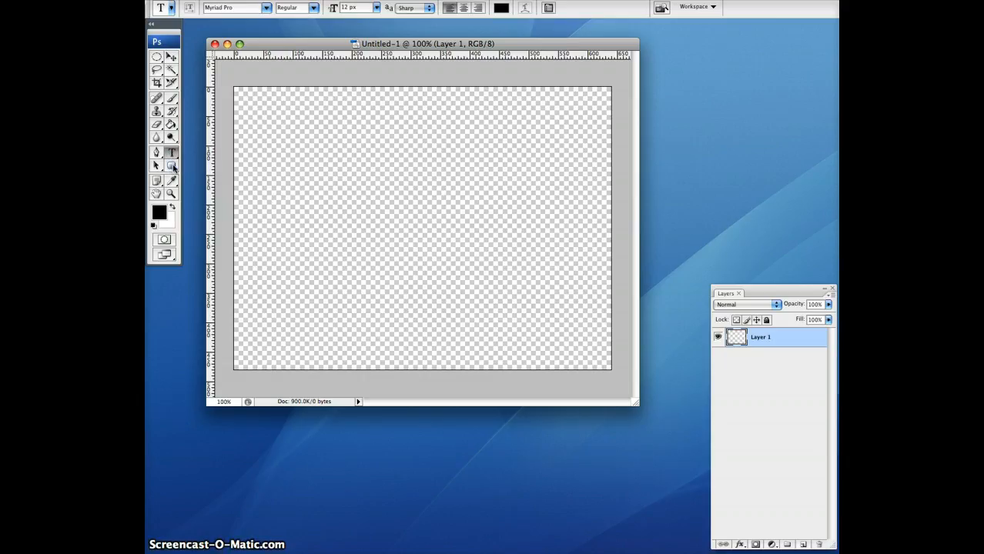
click(172, 167)
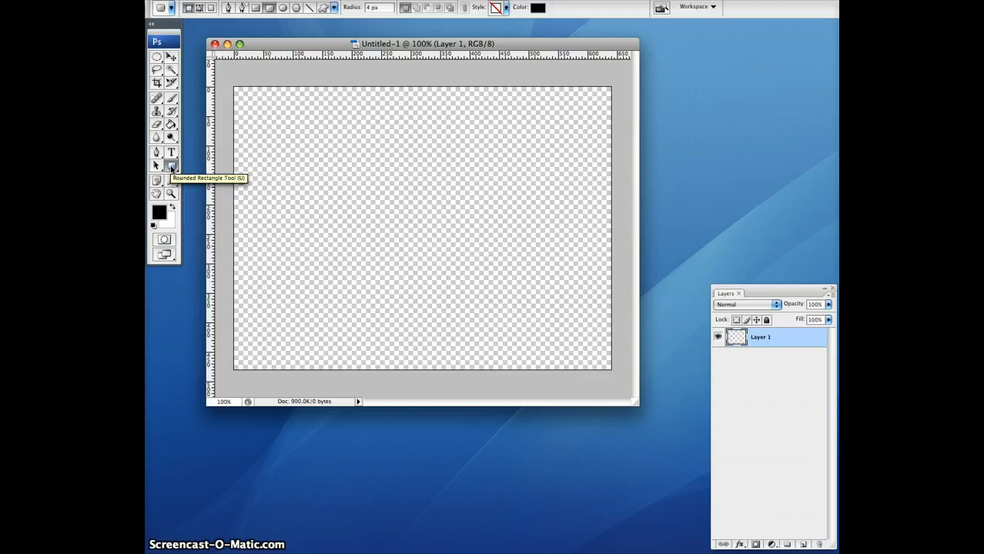
drag(172, 168, 219, 163)
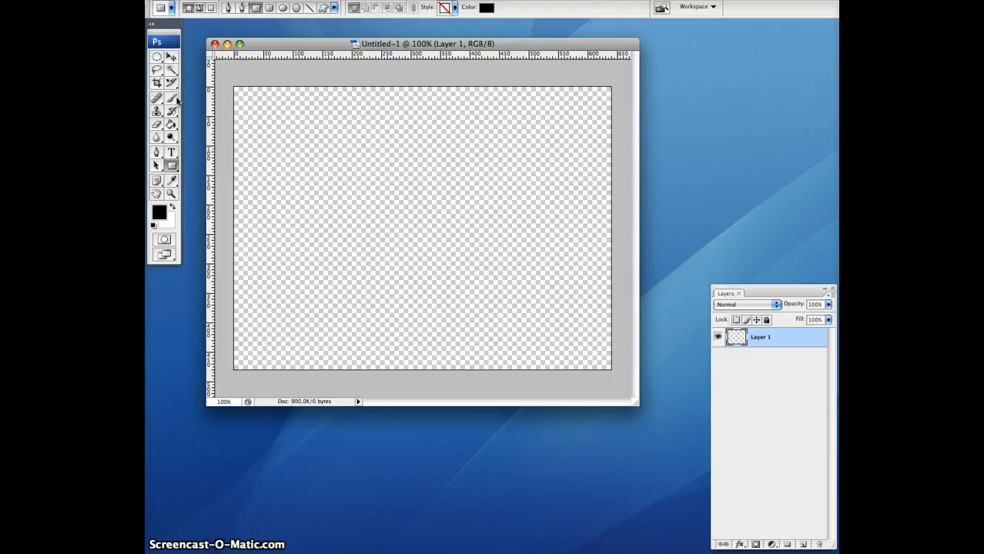
click(174, 127)
click(175, 127)
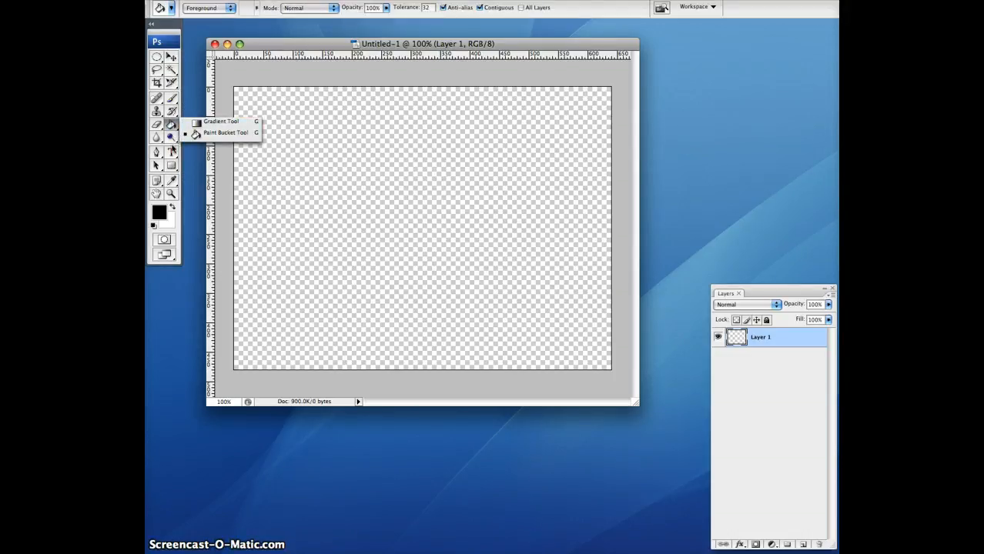
click(173, 155)
click(174, 156)
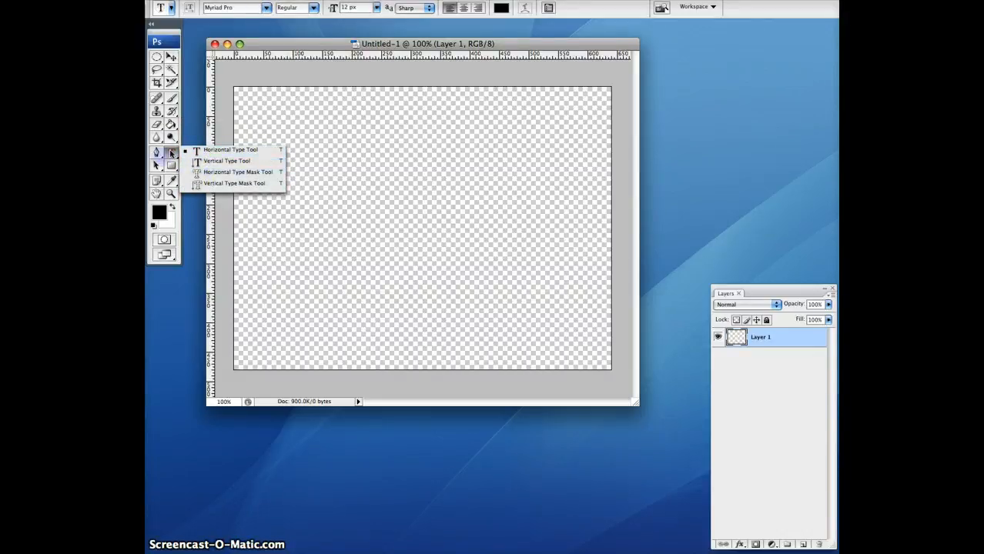
click(194, 150)
Draw a wide black banner with the Rectangle Tool across the upper canvas and move it slightly down.
click(173, 166)
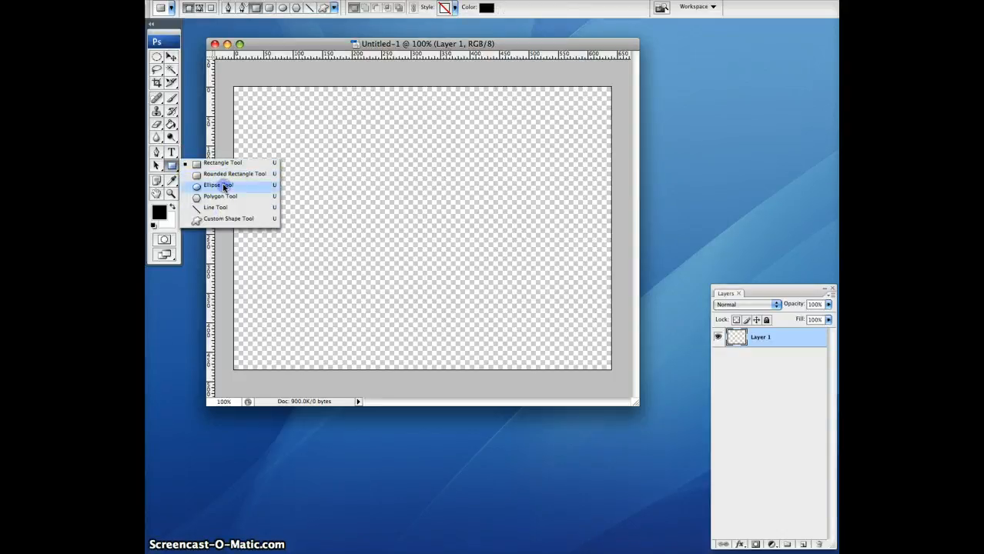
click(227, 163)
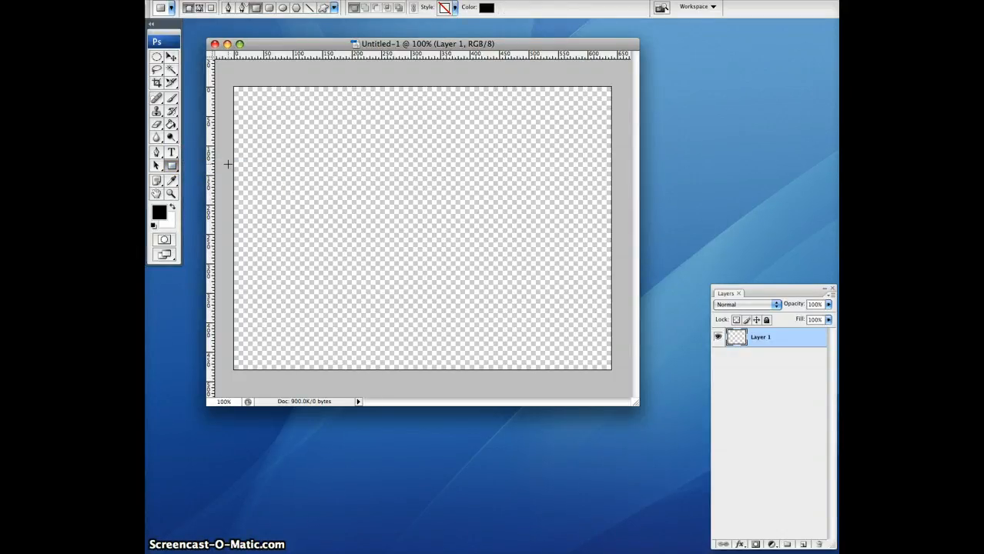
drag(243, 105, 589, 152)
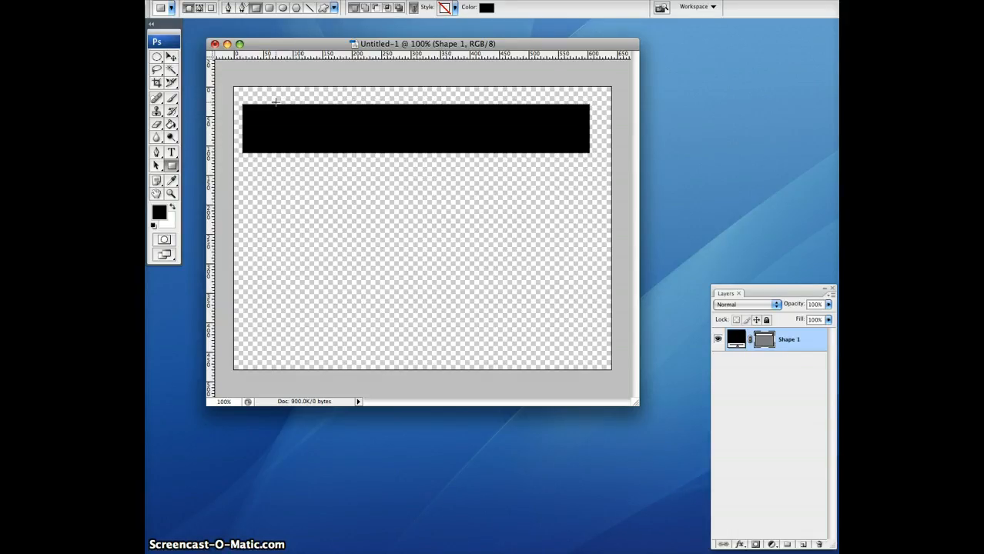
click(170, 57)
mouse_move(389, 144)
mouse_down()
mouse_move(389, 182)
mouse_move(391, 151)
mouse_up()
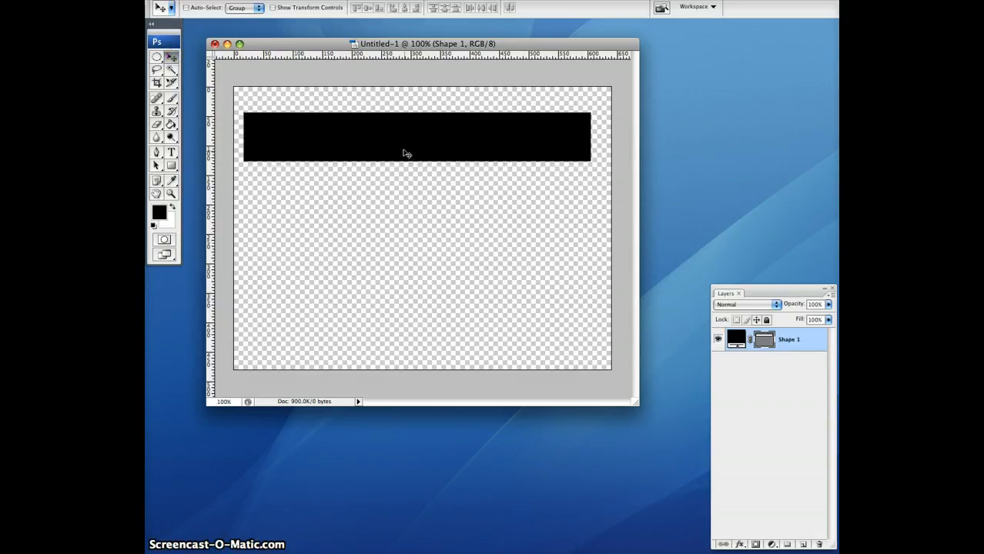
double_click(773, 290)
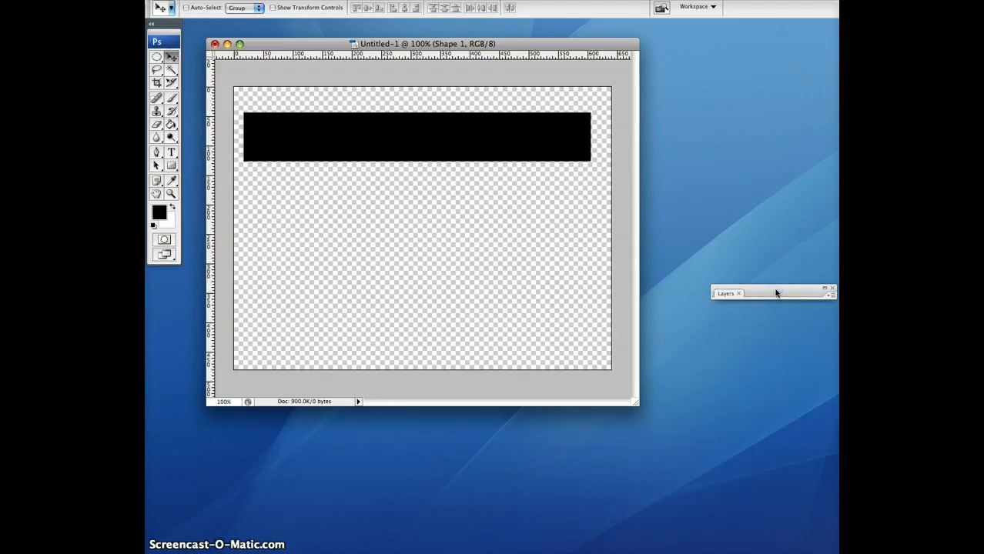
double_click(774, 290)
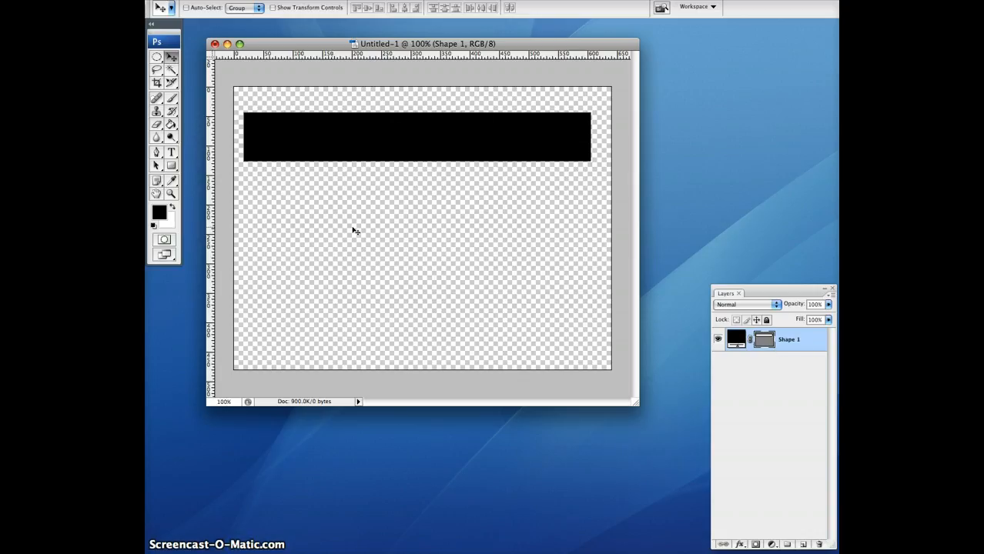
Draw a tall black rectangle on its own shape layer beneath the left part of the banner.
click(722, 374)
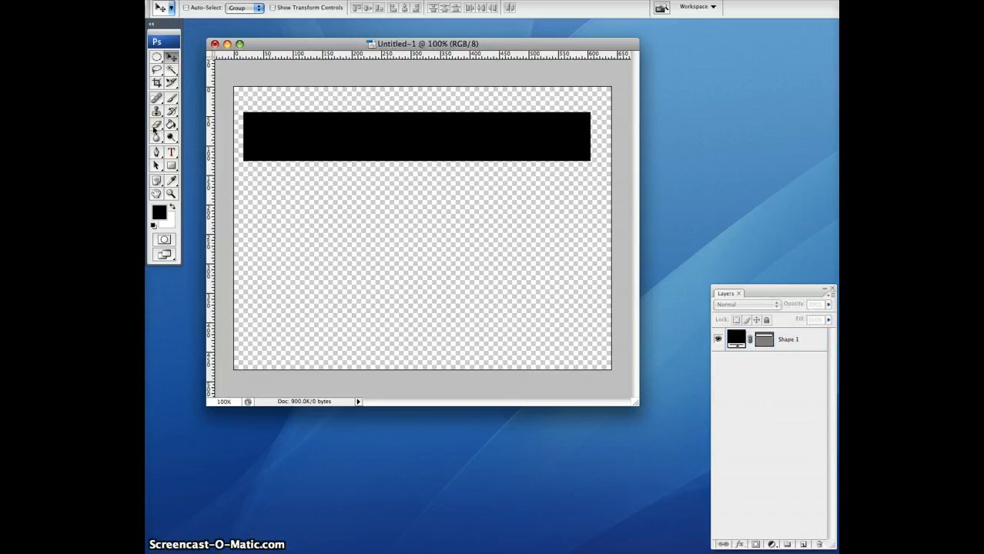
click(171, 165)
drag(256, 179, 336, 322)
click(171, 56)
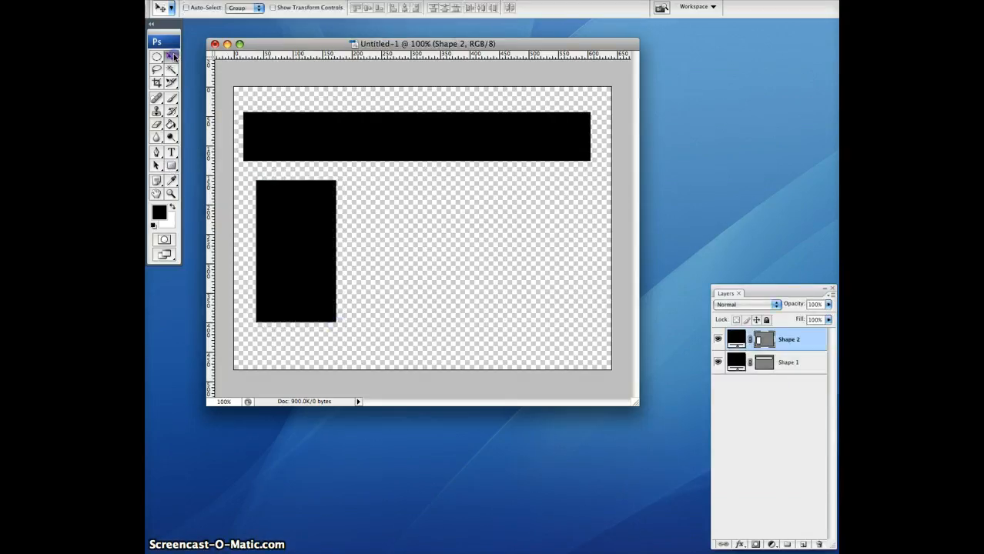
Move the Shape 2 rectangle slightly down and right, and the Shape 1 banner slightly up and right.
click(762, 409)
click(780, 342)
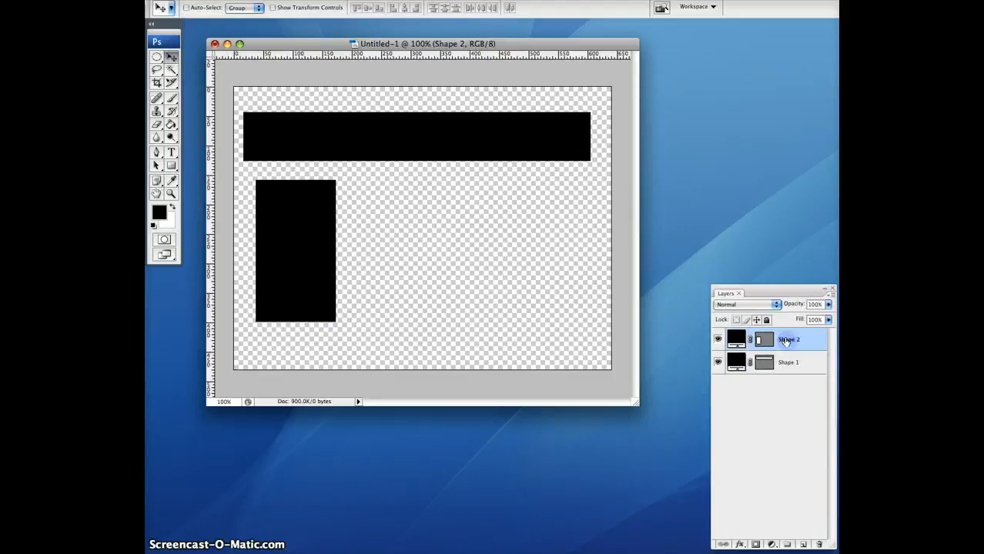
click(784, 397)
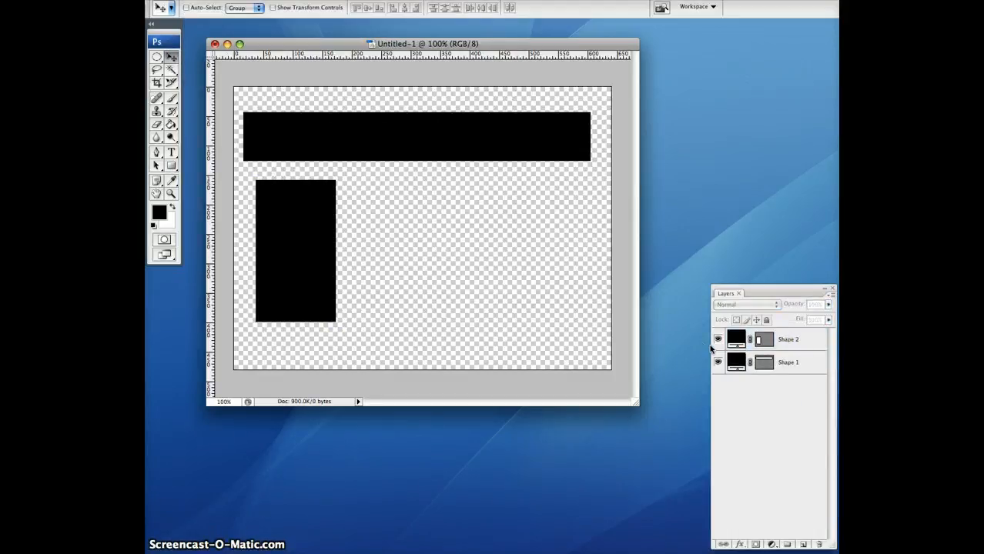
click(800, 342)
click(790, 340)
drag(341, 279, 348, 286)
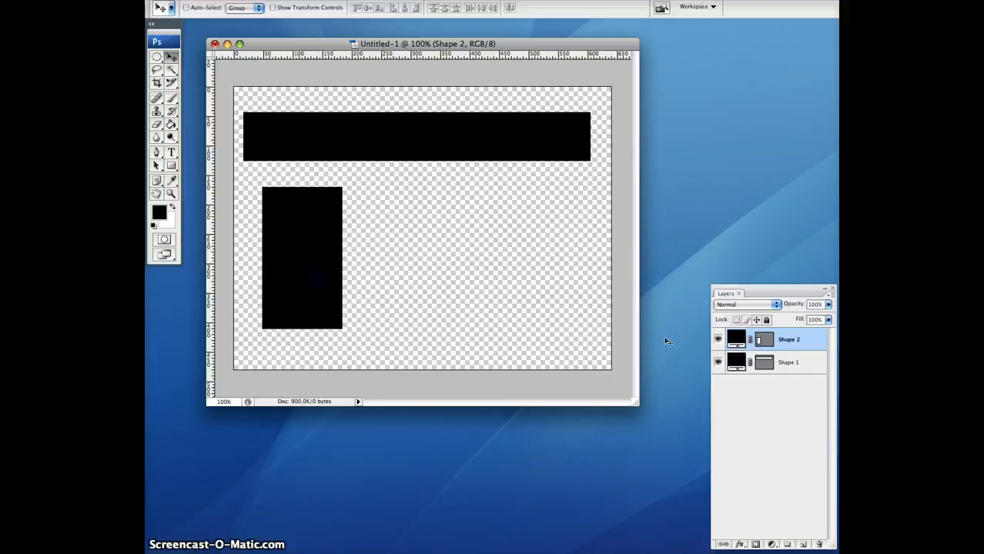
click(790, 363)
mouse_move(483, 147)
mouse_down()
mouse_move(474, 136)
mouse_move(488, 140)
mouse_up()
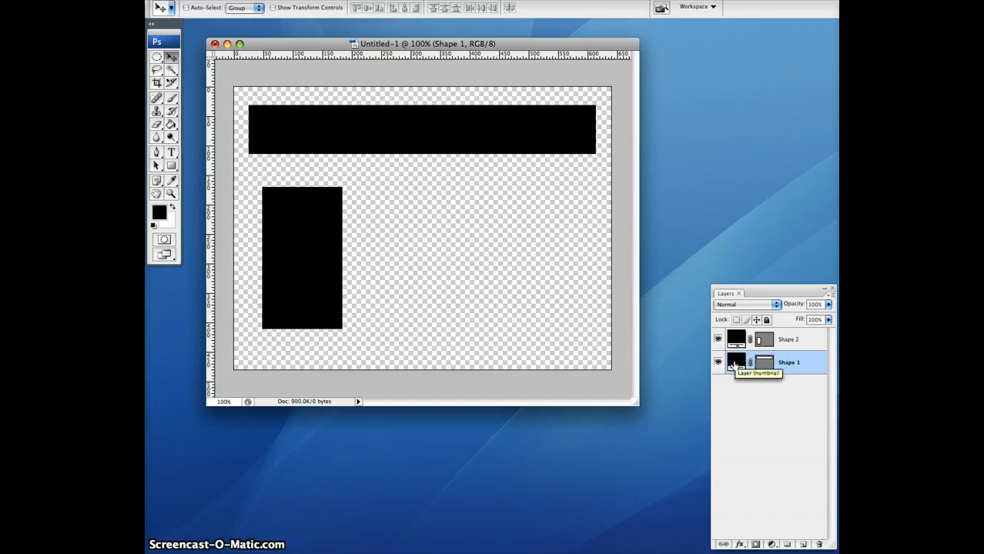
Recolor the Shape 2 rectangle with the solid blue 1980b5.
double_click(735, 339)
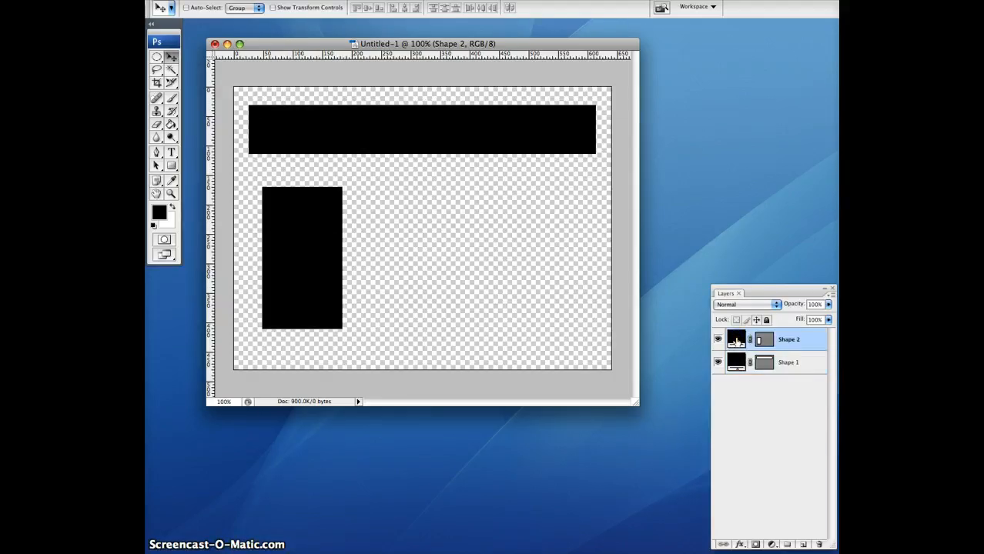
mouse_move(542, 363)
mouse_down()
mouse_move(567, 334)
mouse_move(574, 388)
mouse_move(580, 322)
mouse_move(493, 326)
mouse_move(482, 344)
mouse_up()
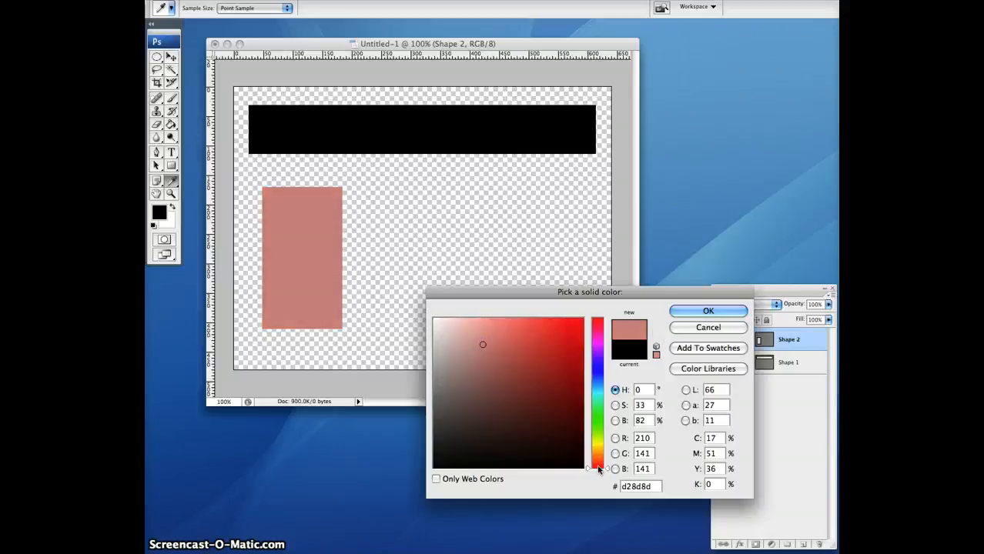
click(597, 441)
drag(597, 446, 597, 385)
drag(565, 338, 563, 361)
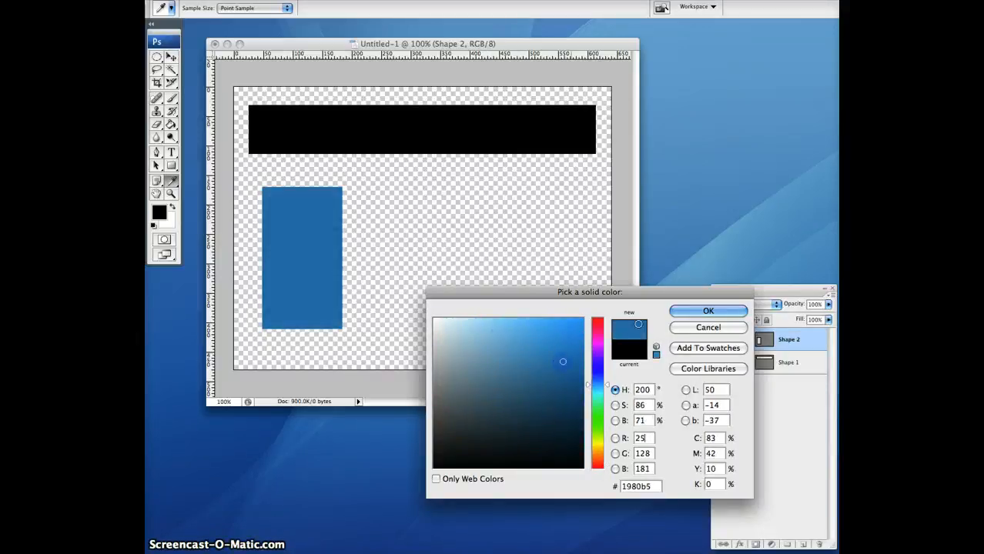
click(674, 314)
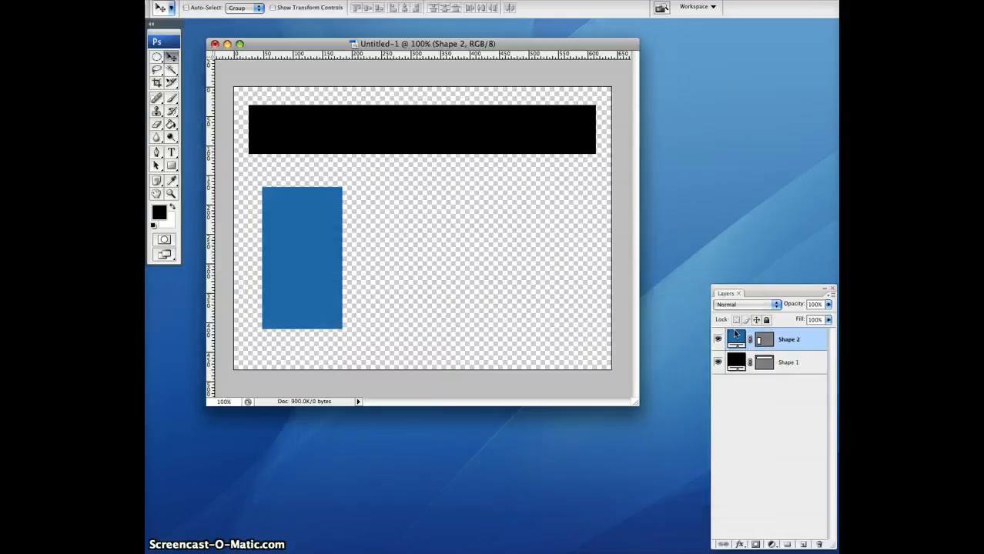
Recolor the Shape 1 banner by sampling the blue of the Shape 2 rectangle.
double_click(740, 361)
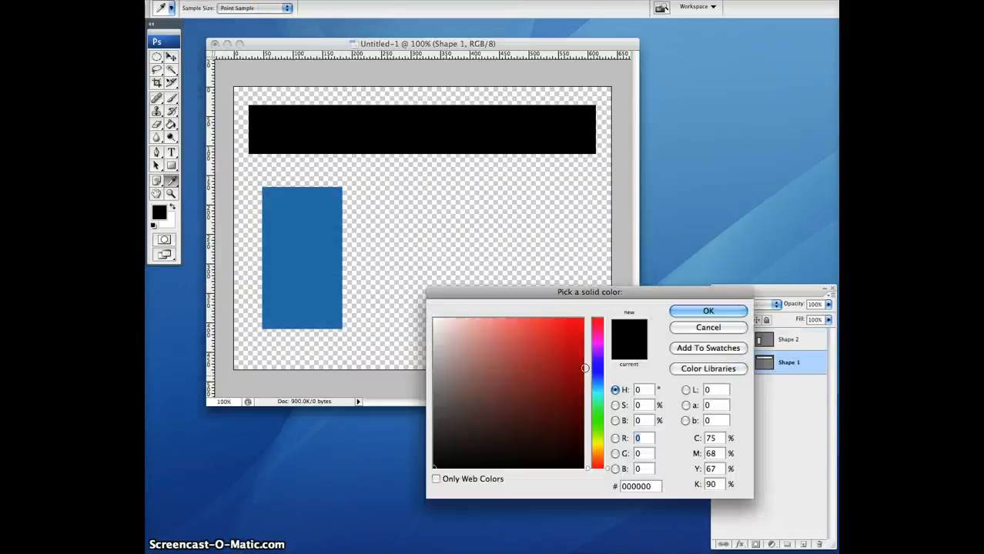
click(597, 381)
drag(566, 358, 547, 369)
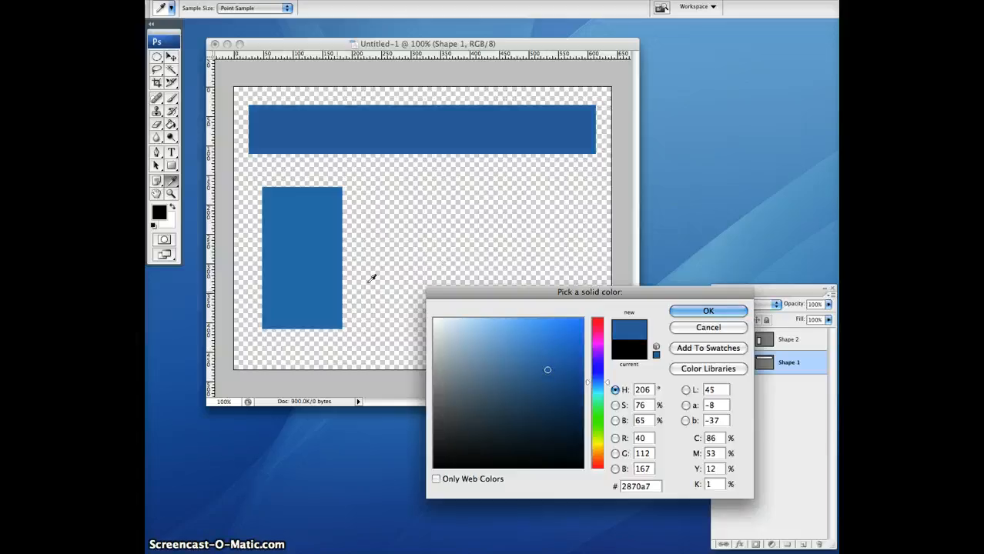
click(300, 210)
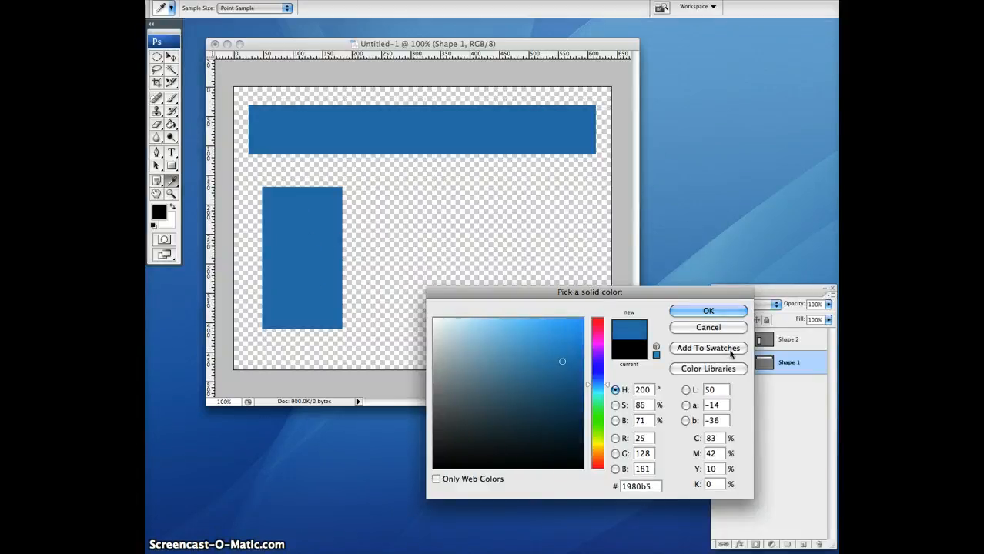
click(707, 311)
drag(770, 292, 767, 288)
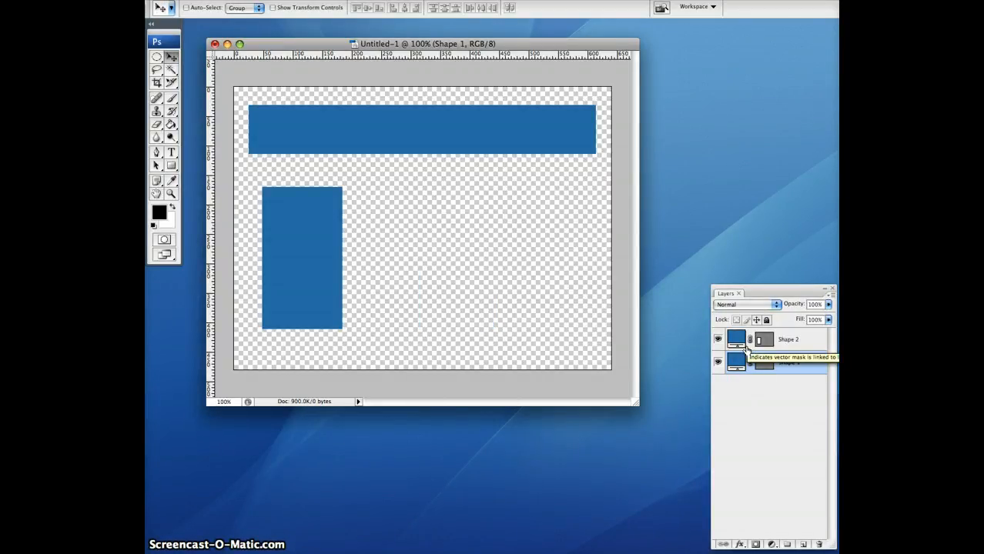
Open the Layer Style settings for Shape 2, and switch a Drop Shadow on and off again.
click(817, 340)
double_click(817, 341)
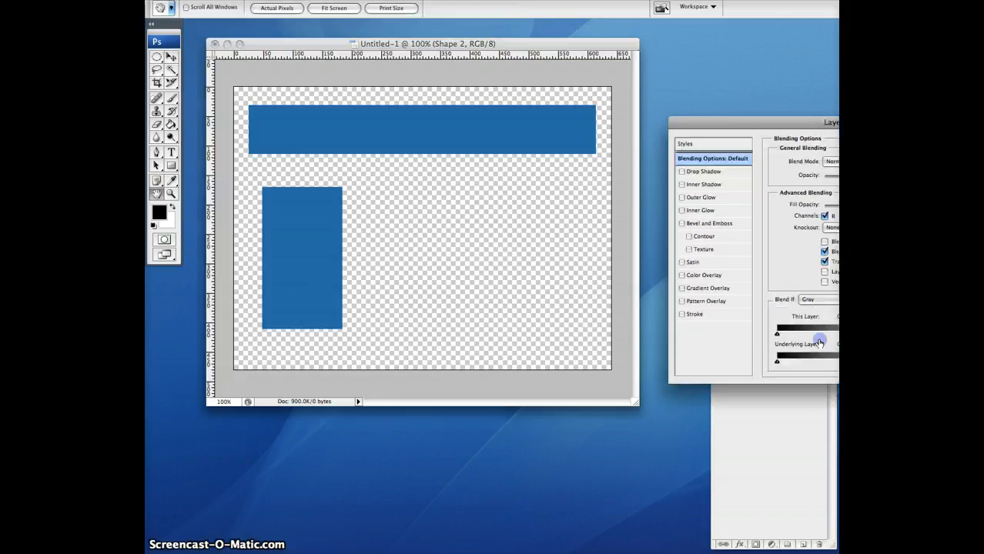
drag(792, 123, 548, 170)
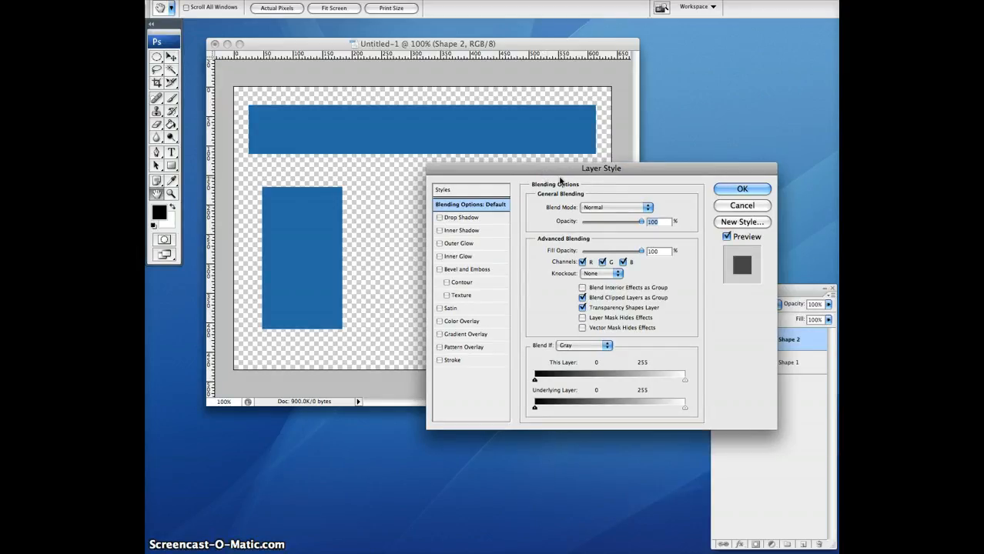
click(469, 218)
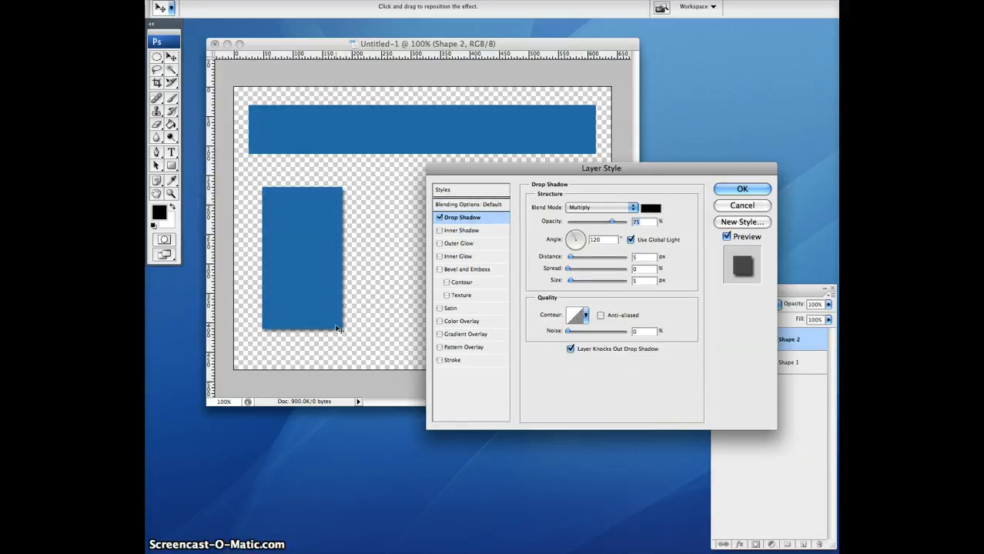
click(440, 218)
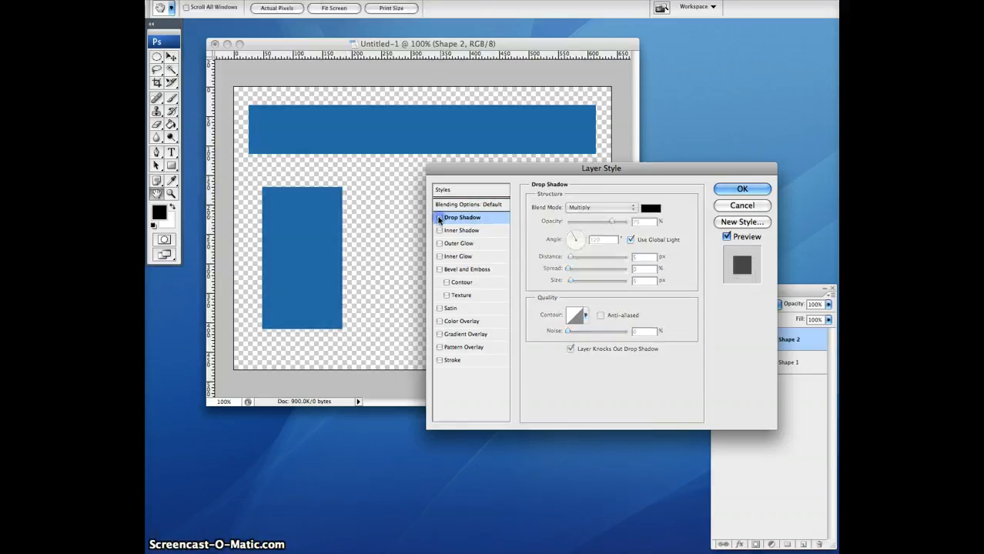
Add a black outside stroke of 5 px to the Shape 2 rectangle.
click(452, 360)
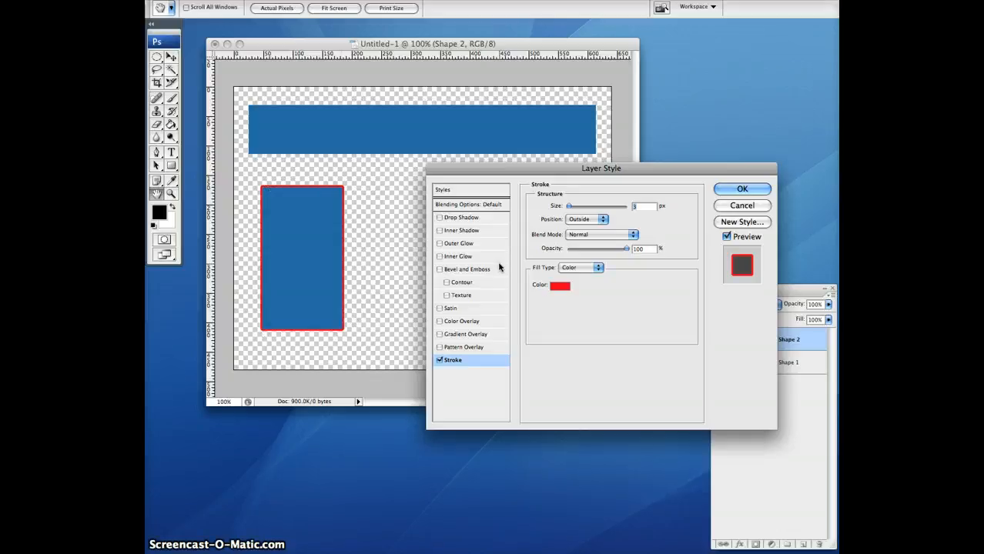
click(560, 286)
click(438, 466)
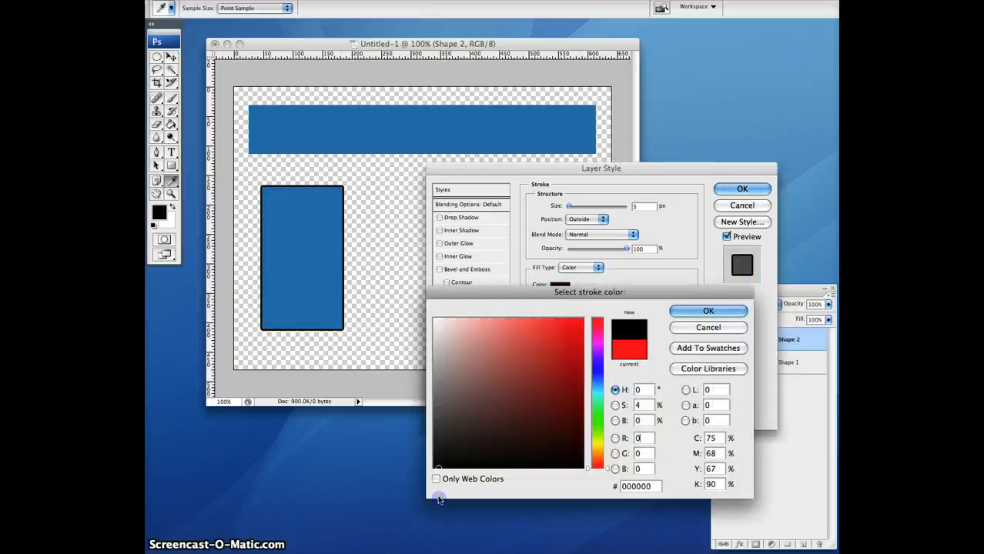
click(702, 310)
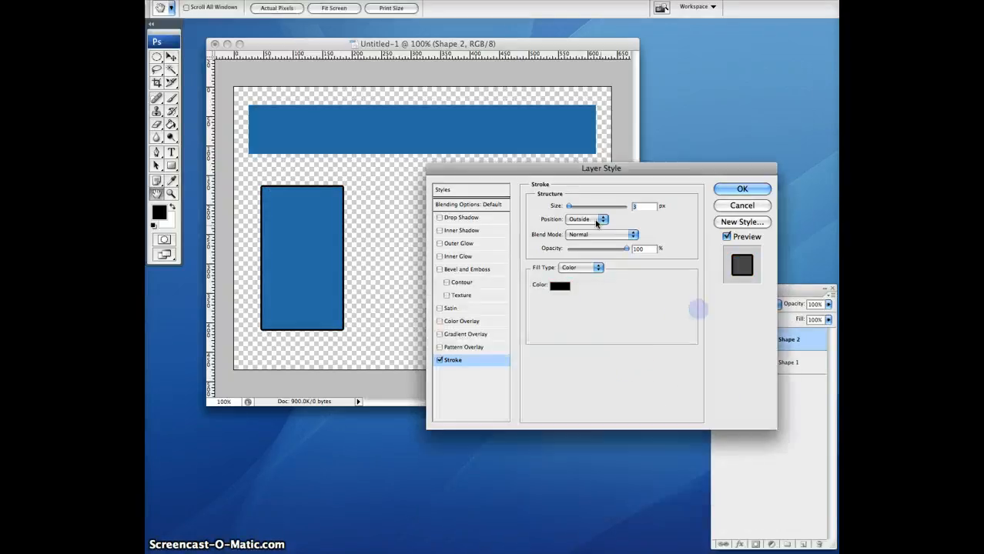
drag(570, 209, 570, 208)
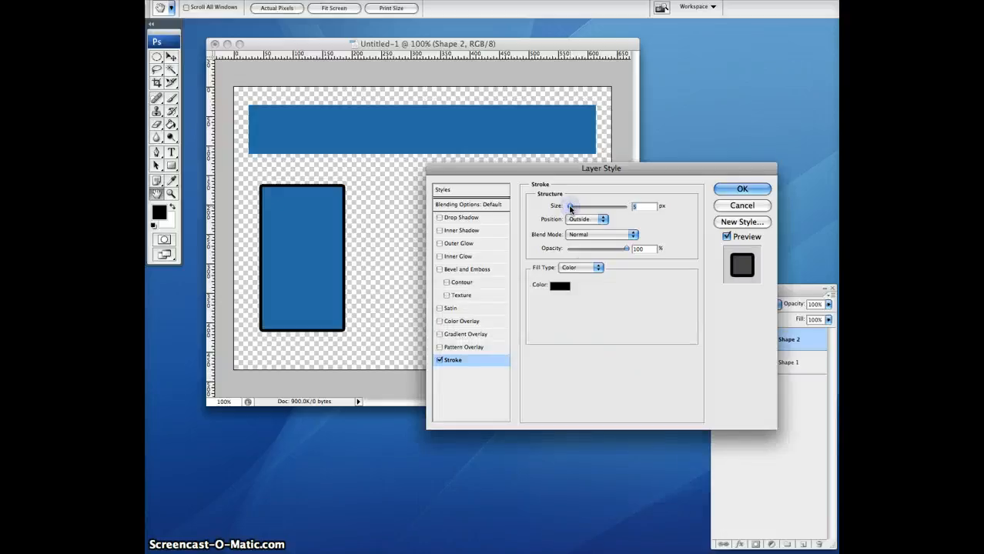
Add a drop shadow to Shape 2 with distance 8 px, spread 4% and size 13 px.
click(445, 218)
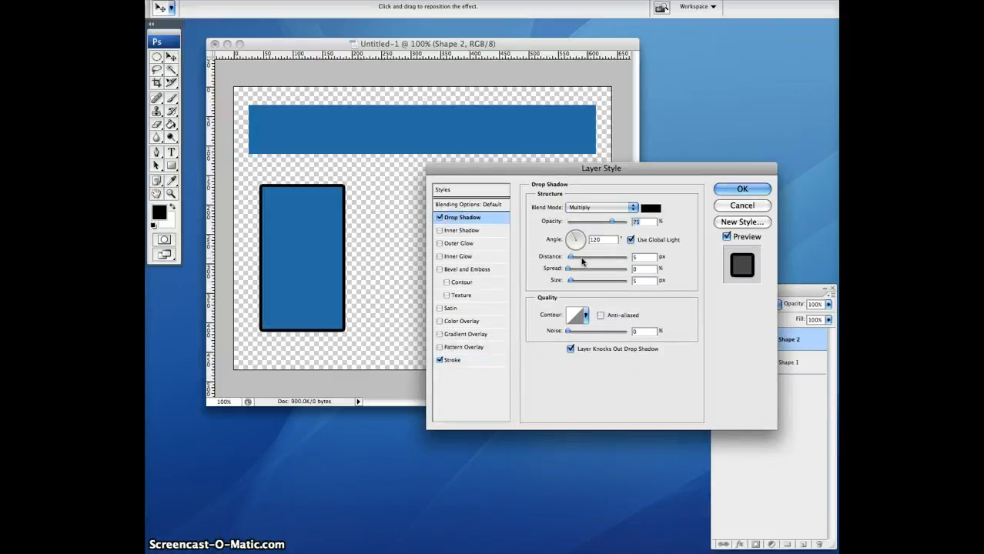
drag(570, 258, 573, 283)
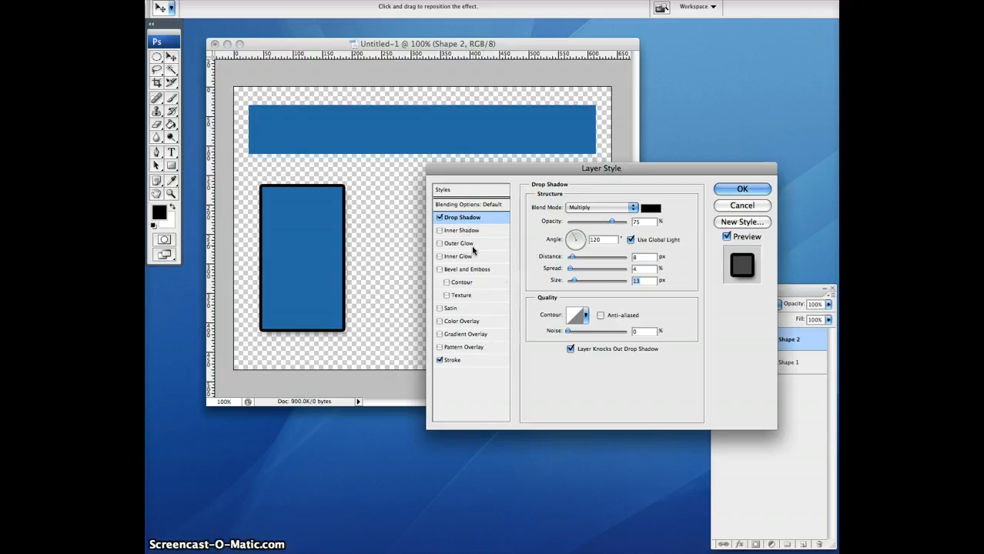
Try a Pattern Overlay on the Shape 2 rectangle and switch it off again.
click(454, 359)
click(461, 347)
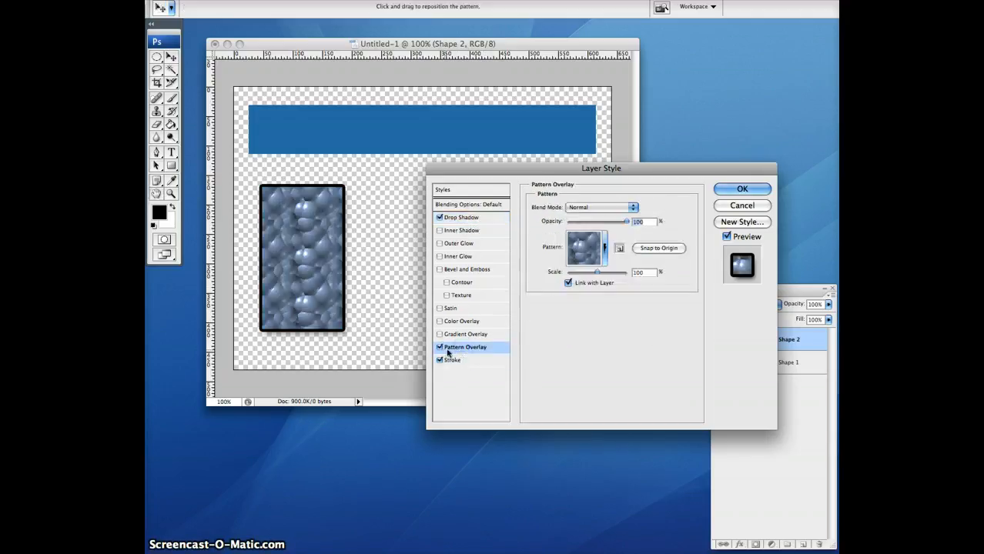
click(439, 347)
Reduce the Shape 2 stroke size to 2 px and apply the layer style.
click(459, 362)
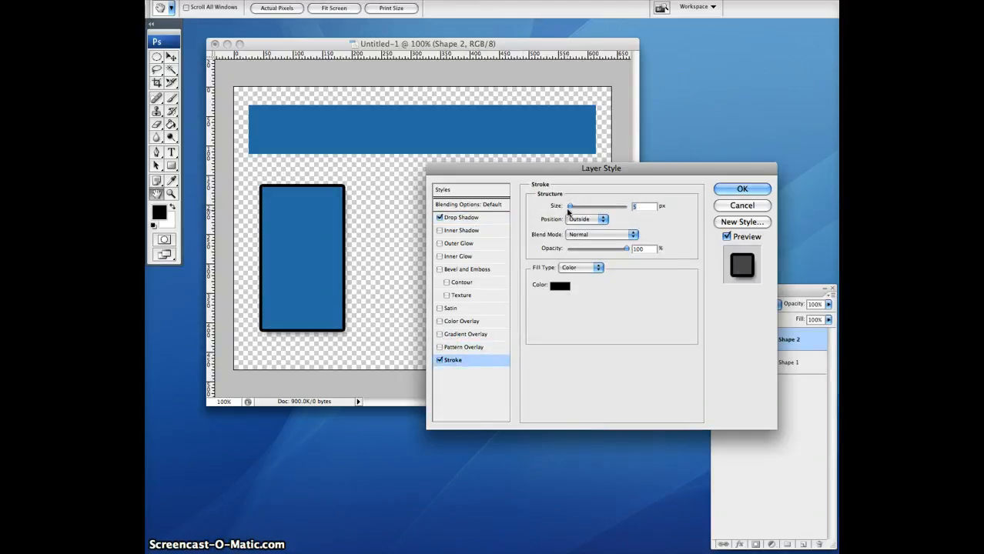
click(570, 207)
drag(569, 207, 568, 207)
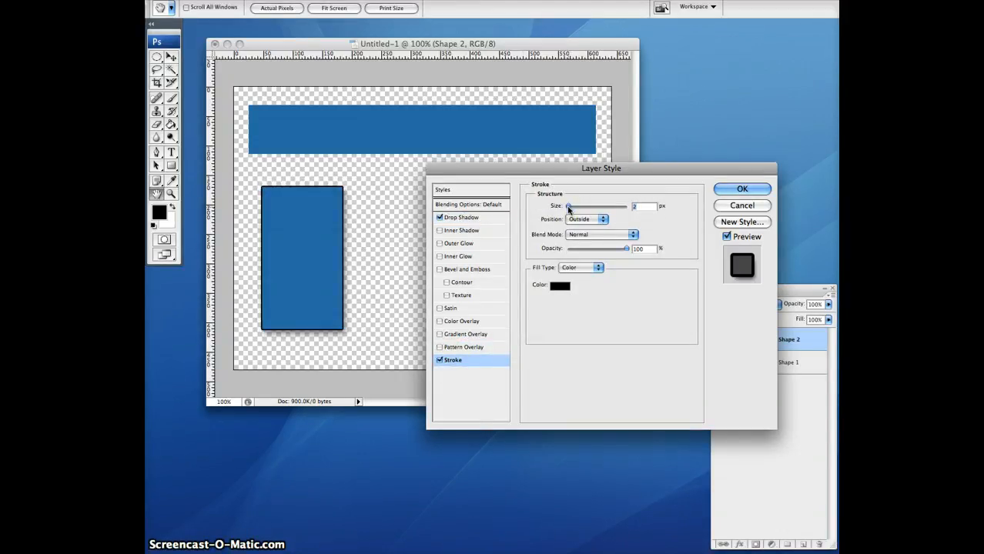
click(728, 190)
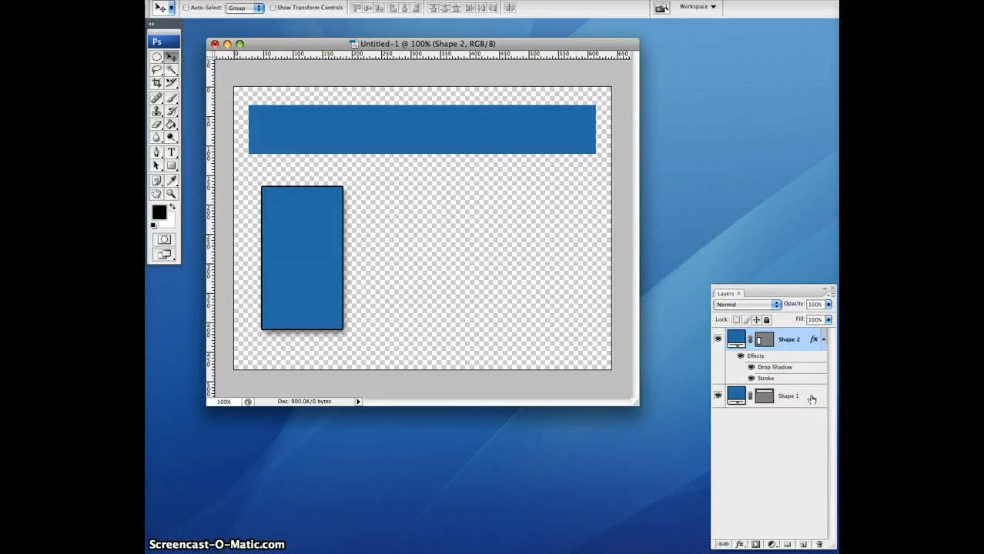
double_click(811, 399)
click(472, 220)
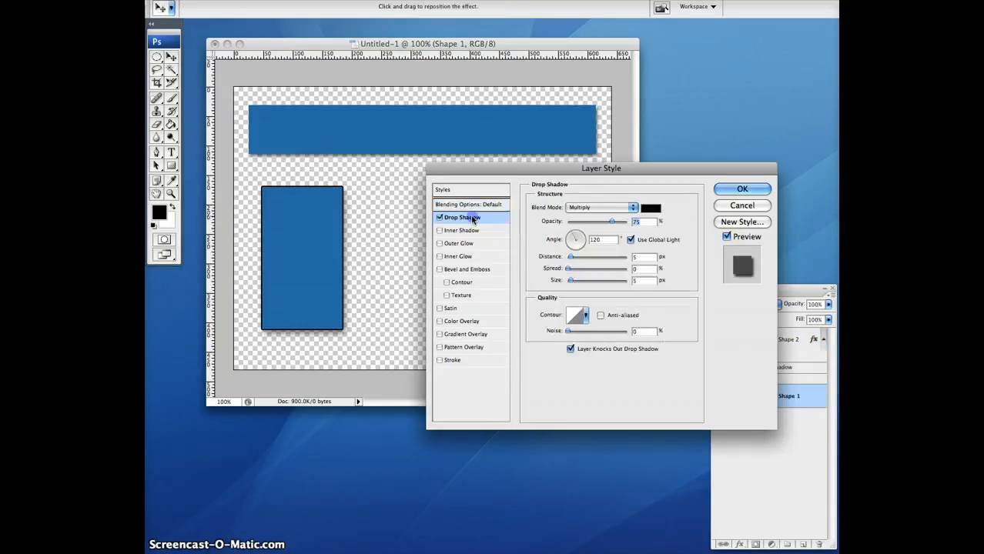
click(453, 360)
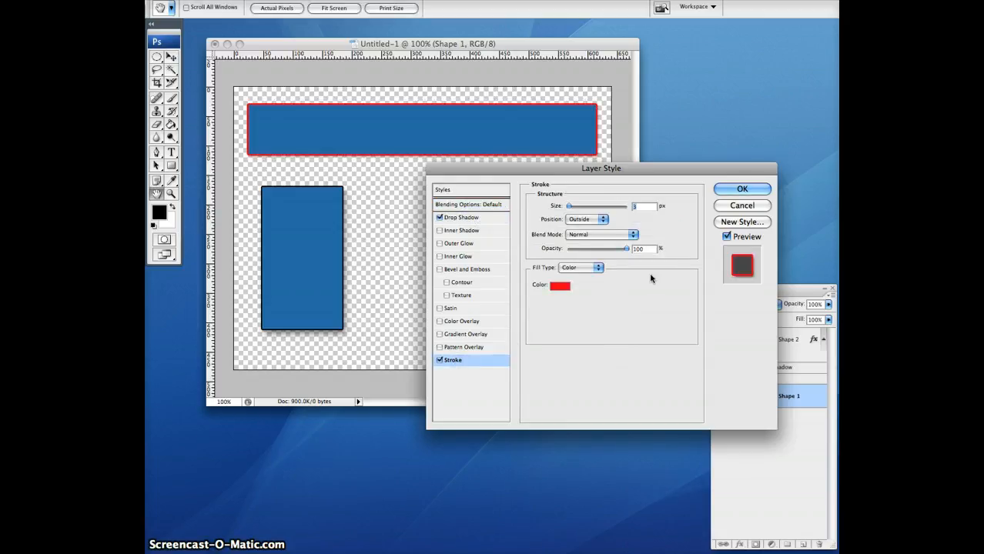
click(745, 206)
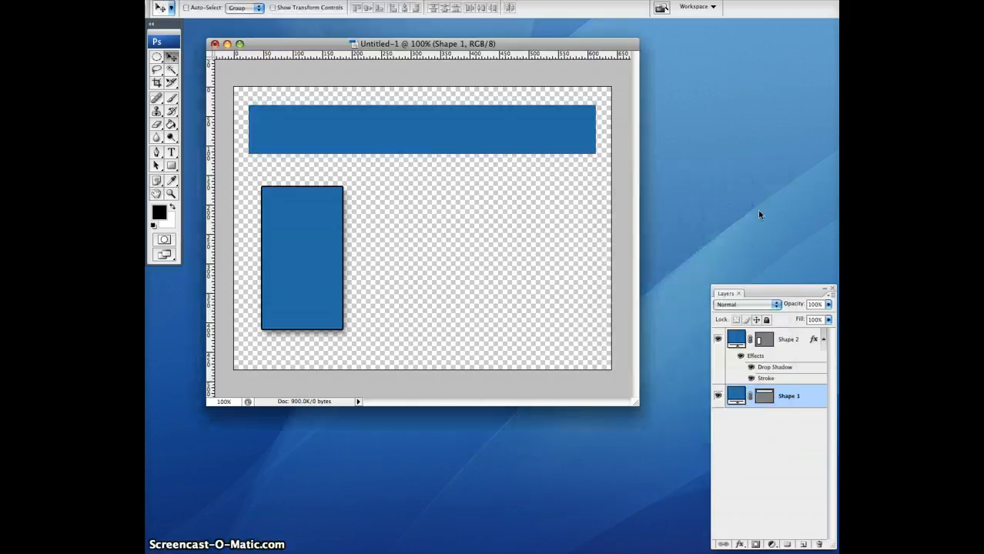
Select the Shape 2 layer, bring the Layers panel over the canvas edge and look through its layer commands.
click(794, 343)
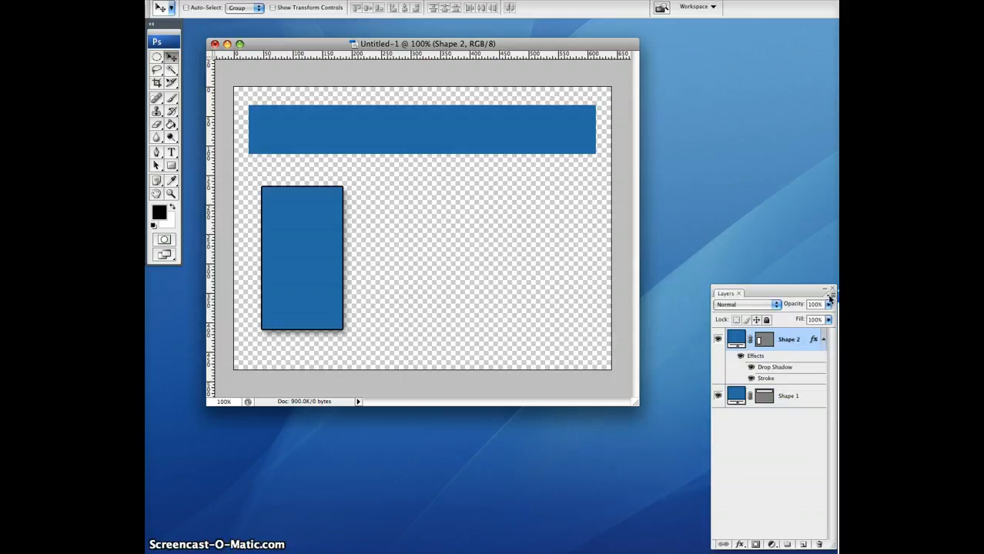
drag(830, 298, 655, 221)
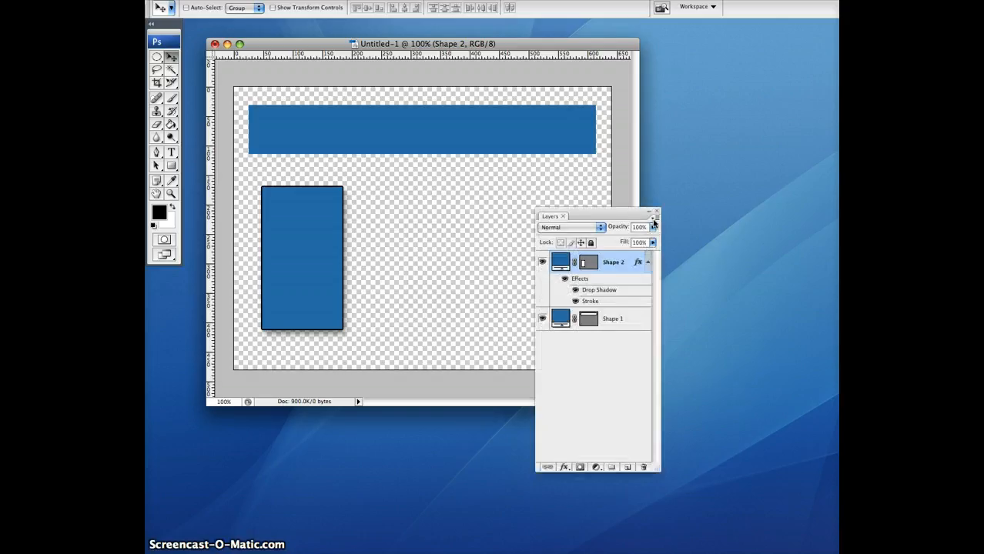
click(655, 218)
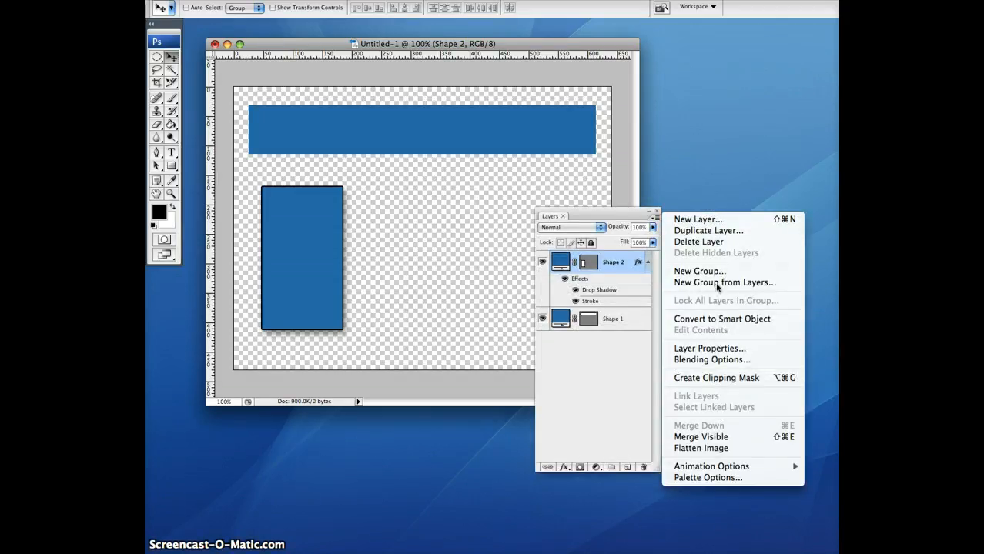
click(618, 264)
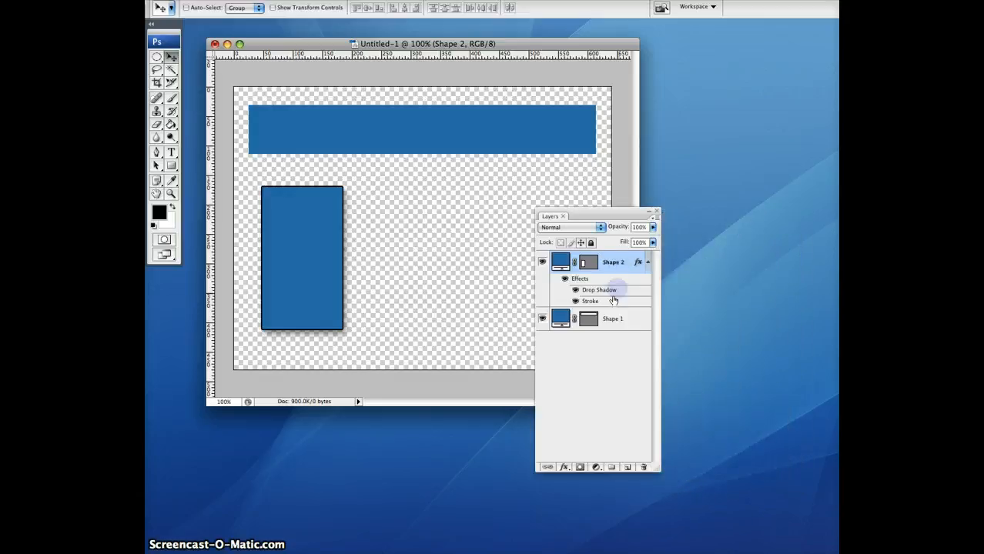
click(656, 218)
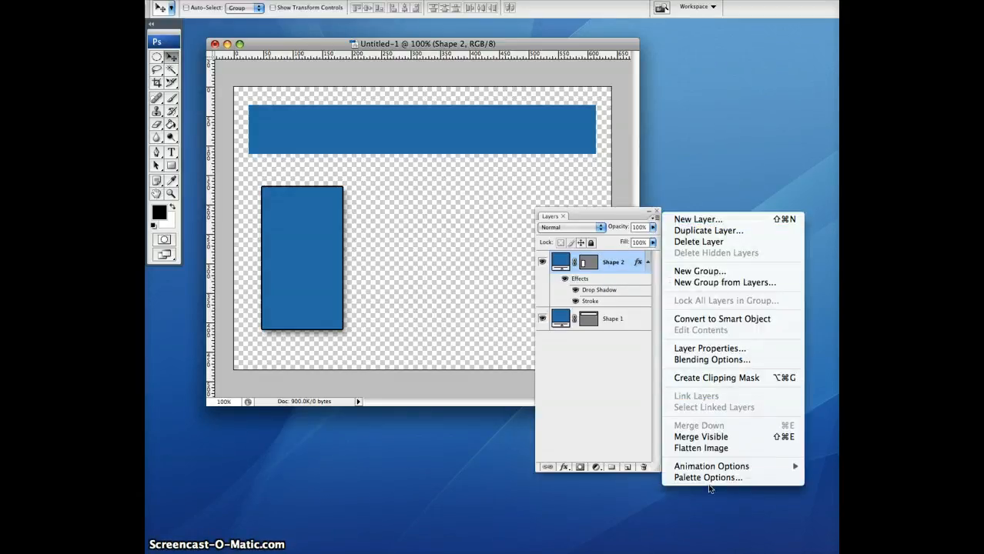
click(622, 401)
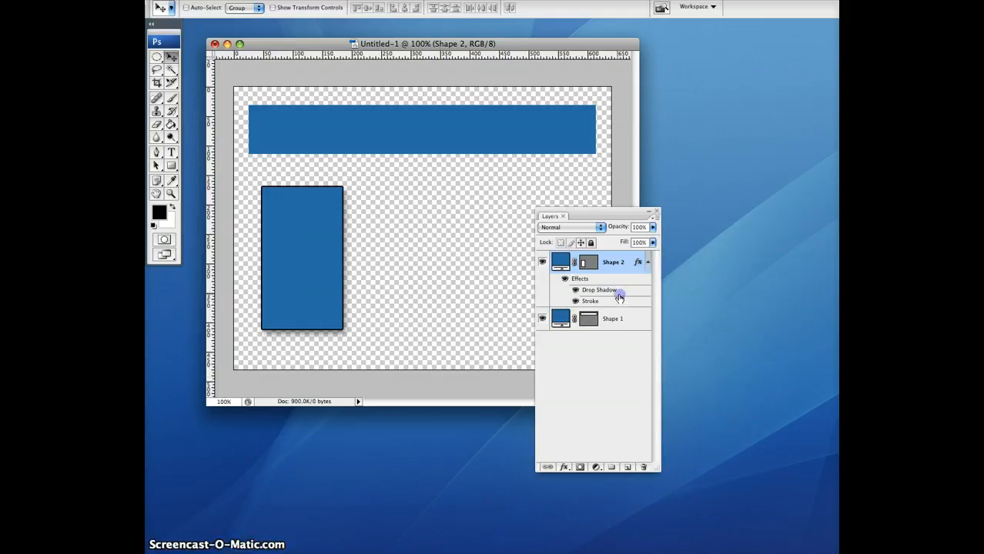
Copy the layer style of Shape 2 and paste it onto the Shape 1 banner layer.
right_click(615, 293)
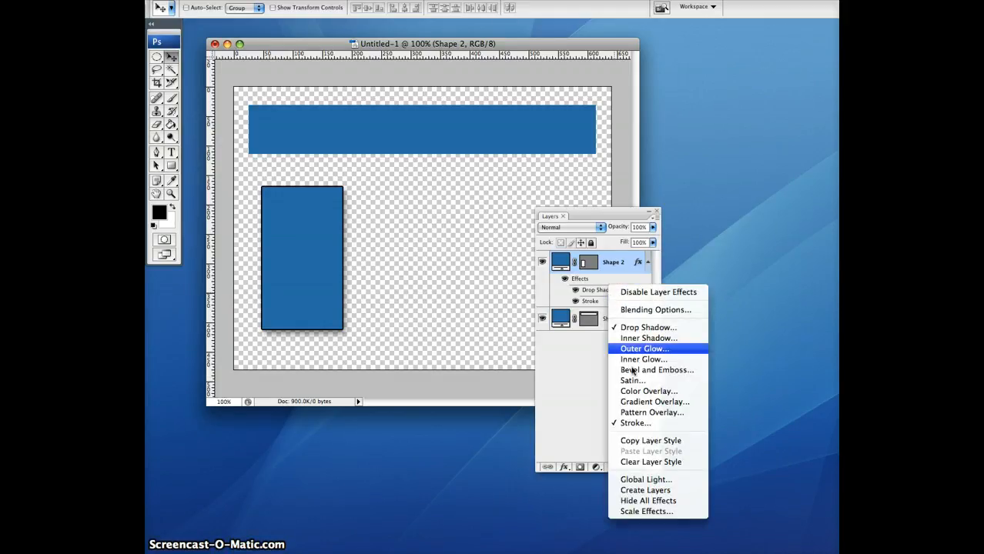
click(647, 442)
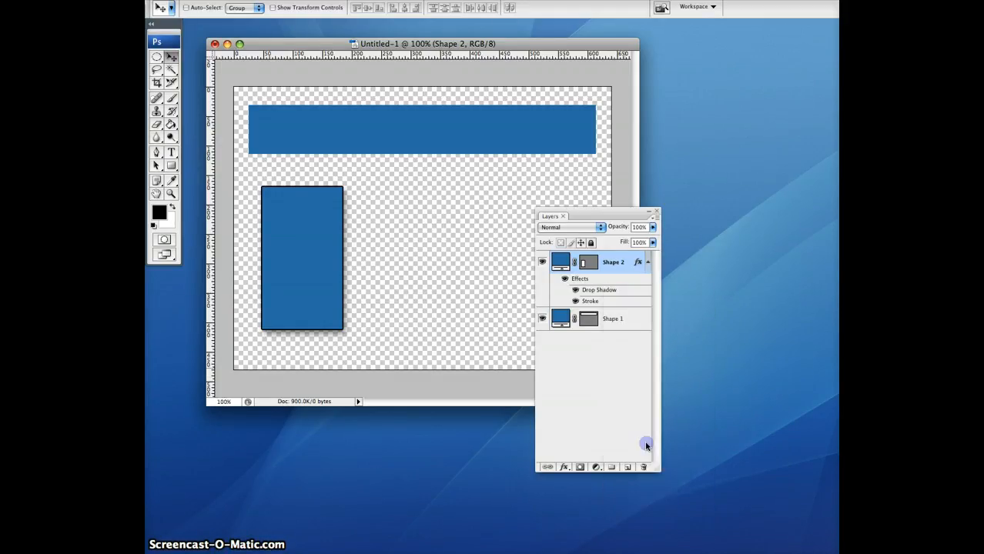
click(614, 369)
right_click(620, 320)
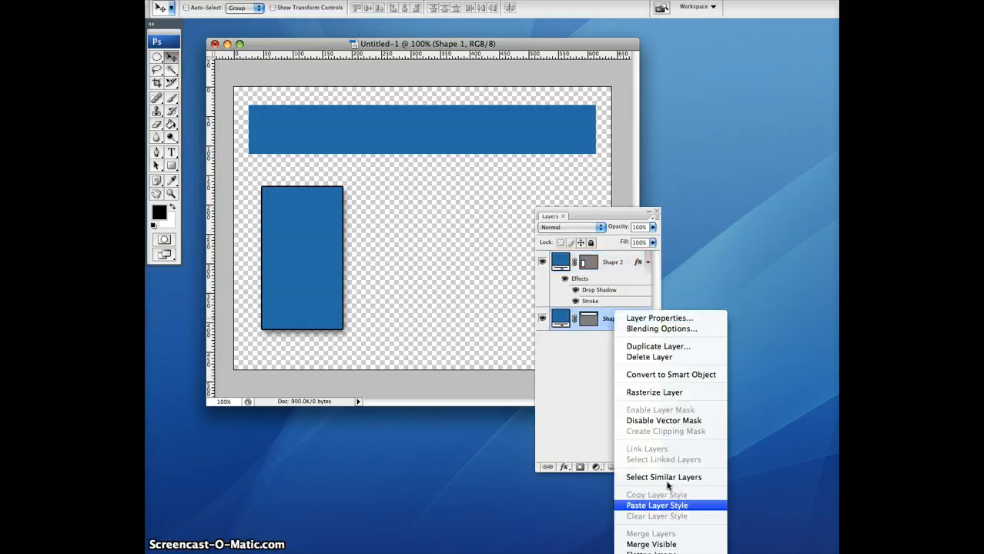
click(667, 505)
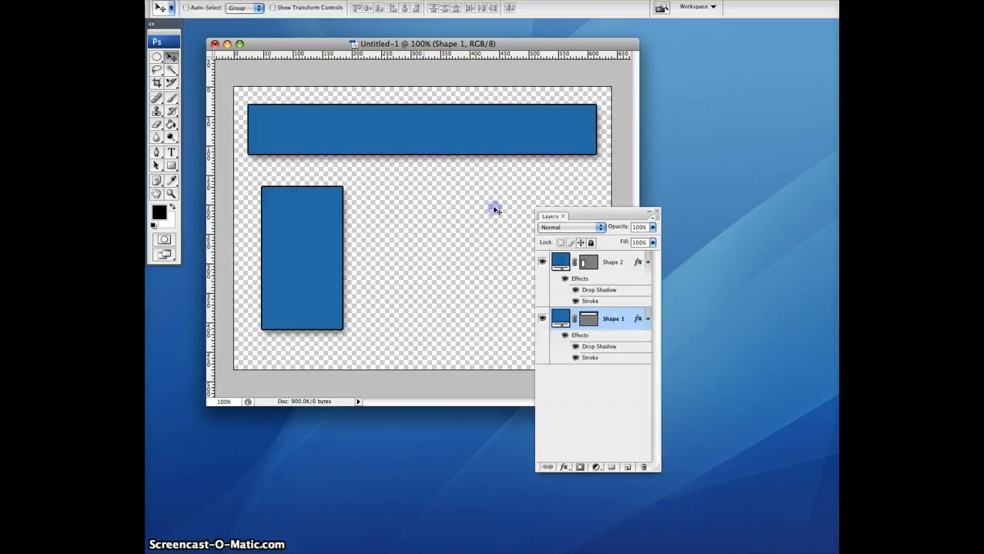
Move the Layers panel clear of the document window and add a new empty layer above Shape 1.
drag(593, 219, 769, 285)
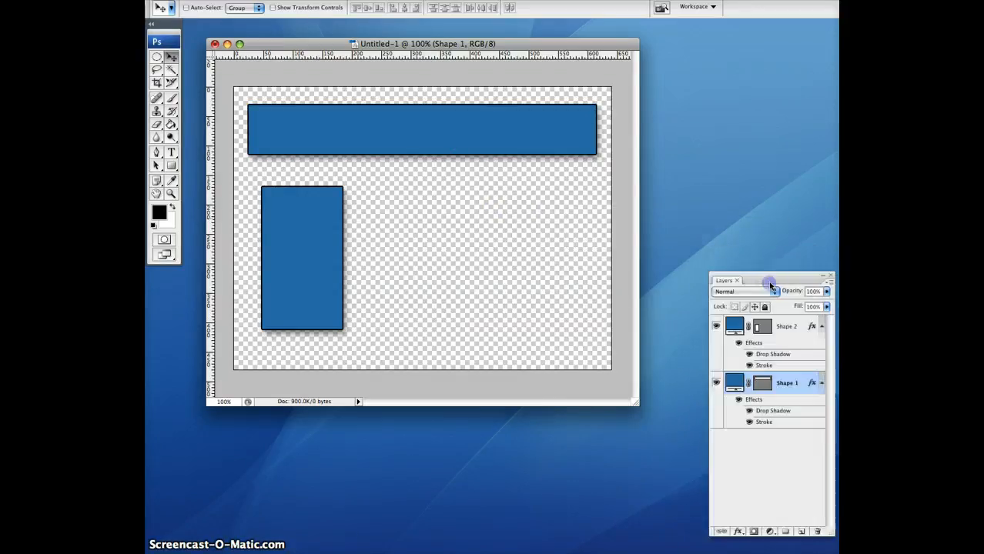
click(800, 532)
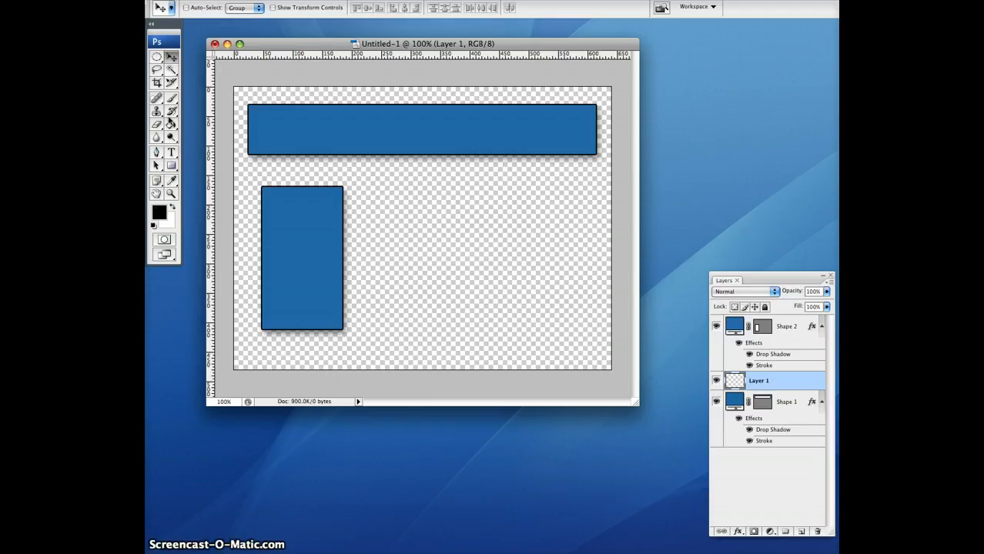
Set the foreground color to white (ffffff) and fill the new empty layer with it using the Paint Bucket tool.
click(171, 126)
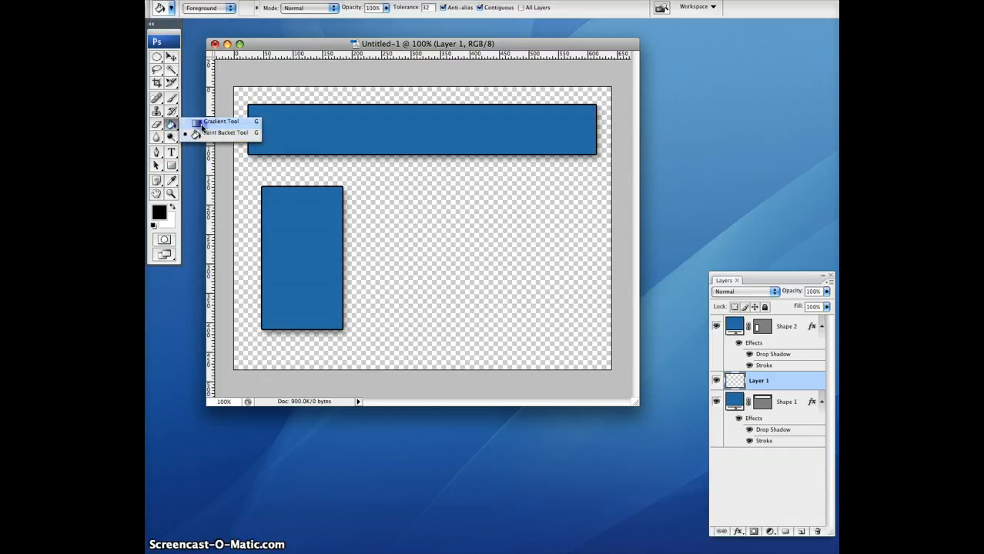
click(198, 122)
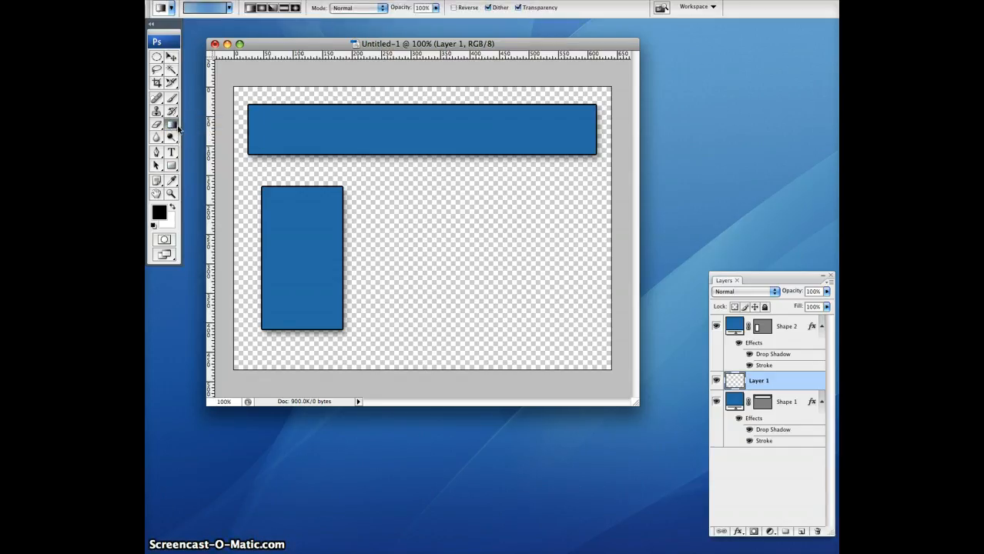
click(174, 129)
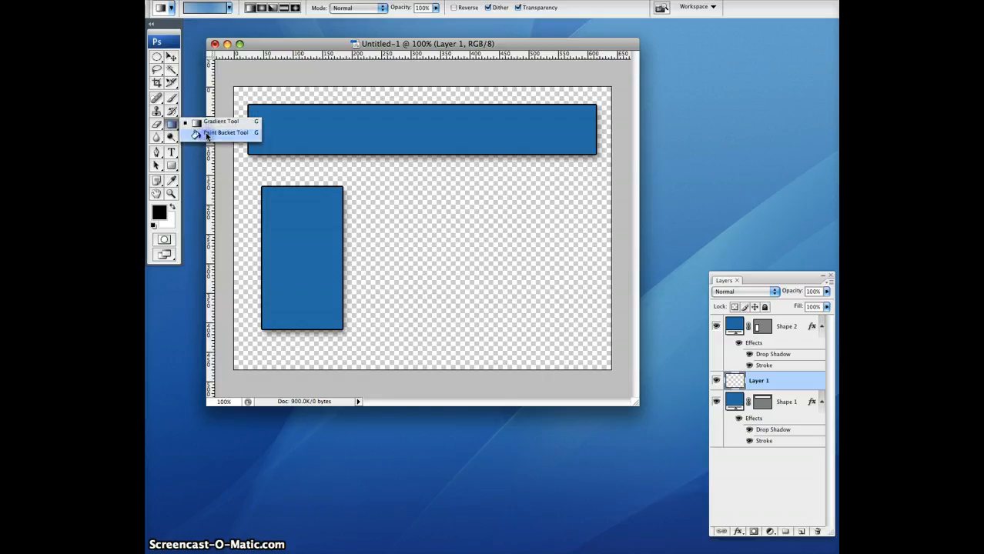
click(206, 136)
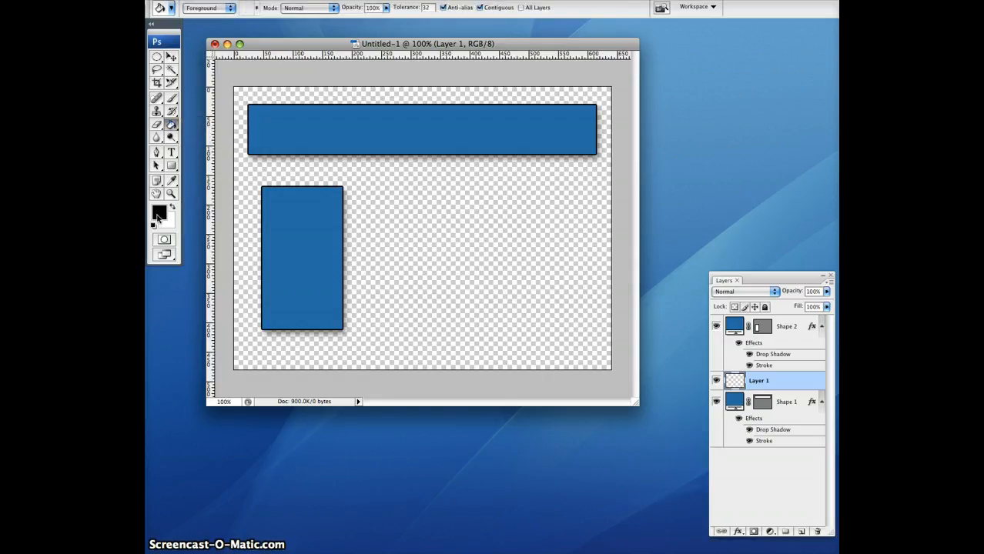
click(158, 216)
click(684, 330)
click(160, 214)
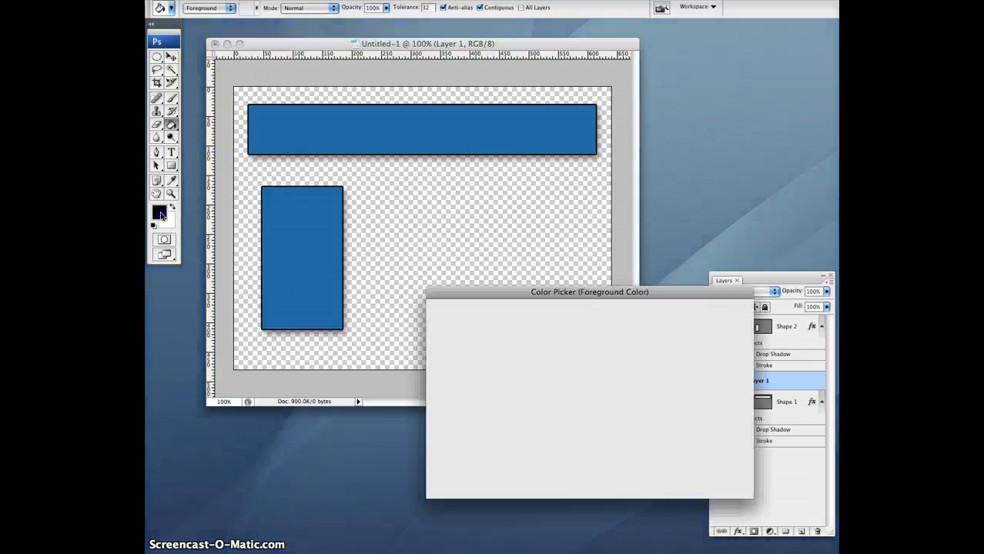
click(431, 333)
drag(431, 332, 418, 292)
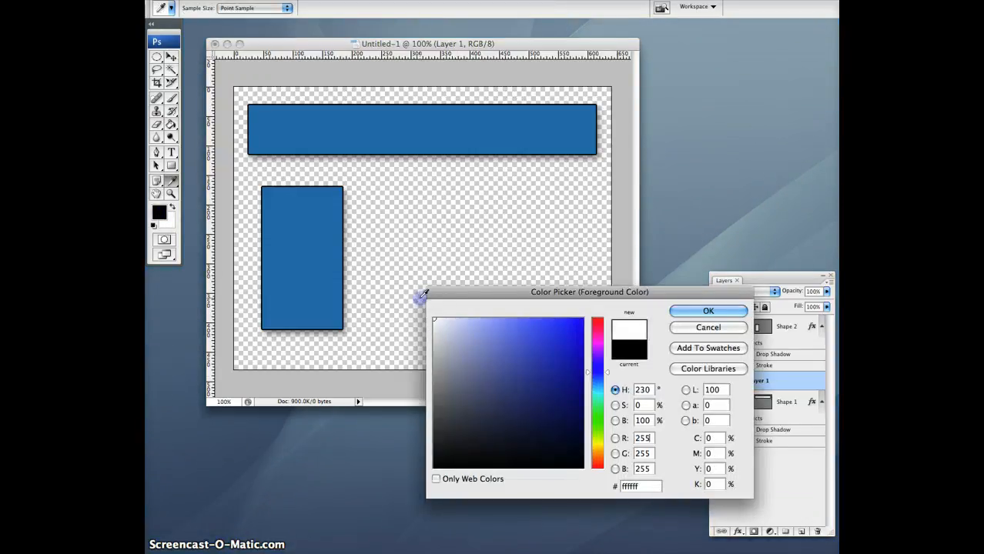
click(688, 311)
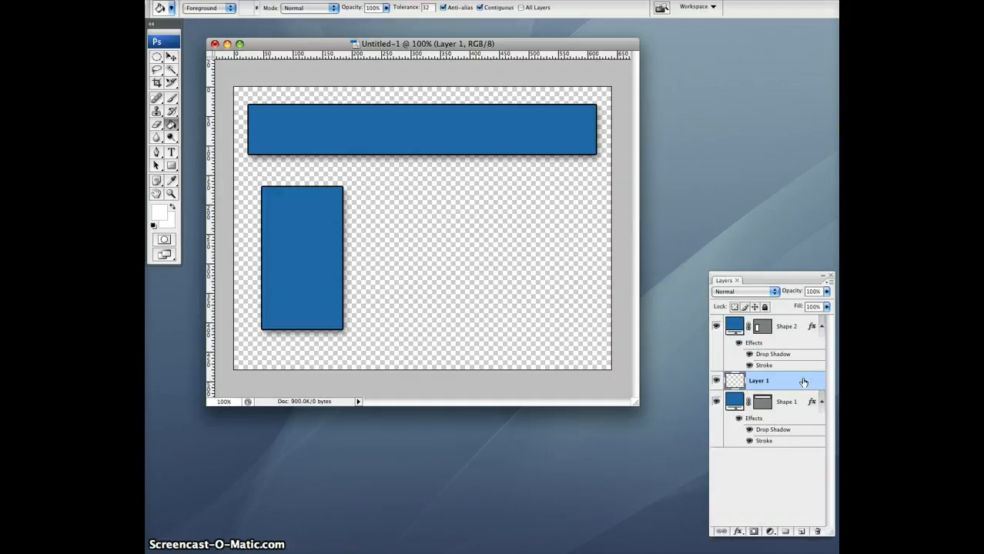
click(485, 282)
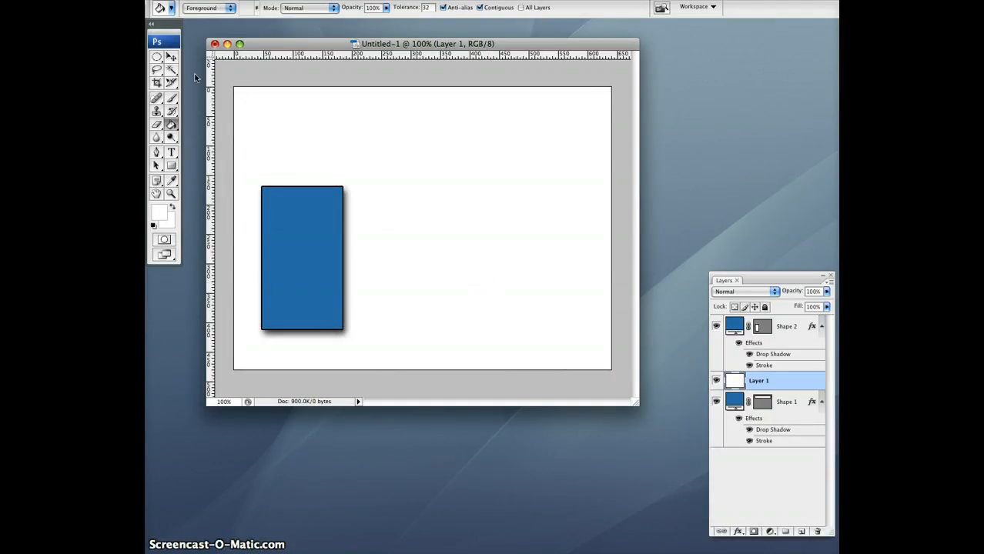
click(172, 58)
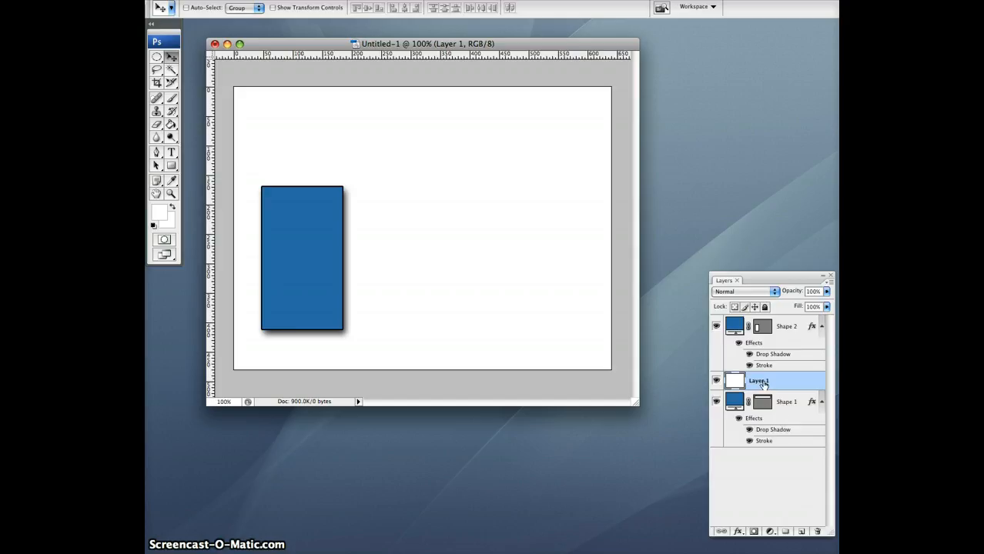
Hide Layer 1 briefly to view the Shape 1 banner beneath it, show it again and reselect Layer 1.
click(782, 405)
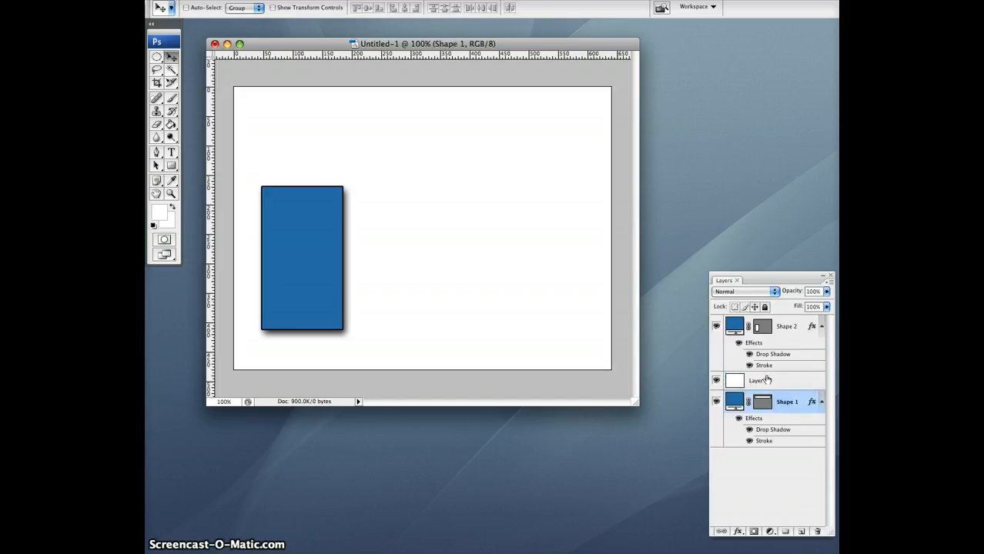
click(715, 381)
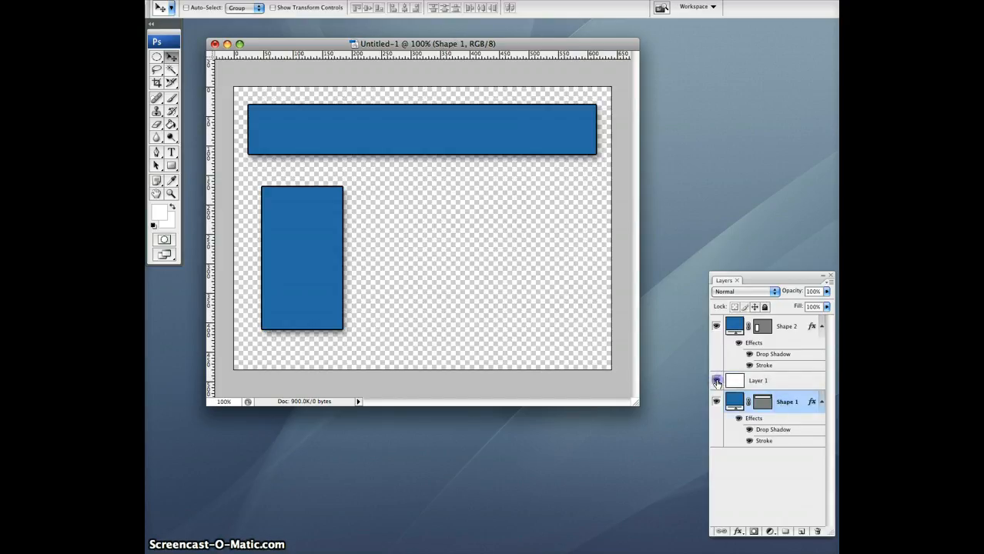
click(716, 381)
click(766, 381)
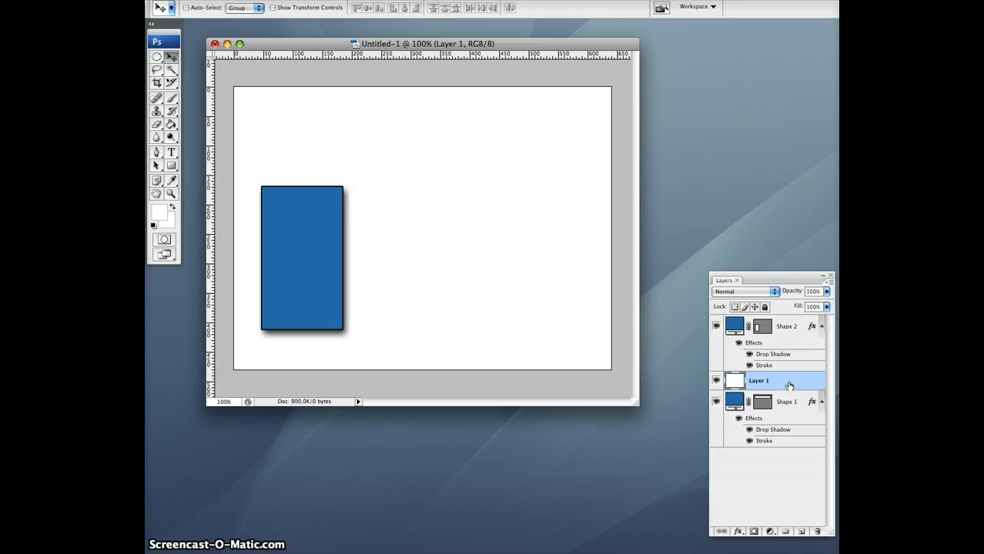
Move Layer 1 below Shape 1 in the layer stack as the white background, and deselect all layers.
double_click(789, 386)
click(745, 208)
drag(791, 381, 787, 451)
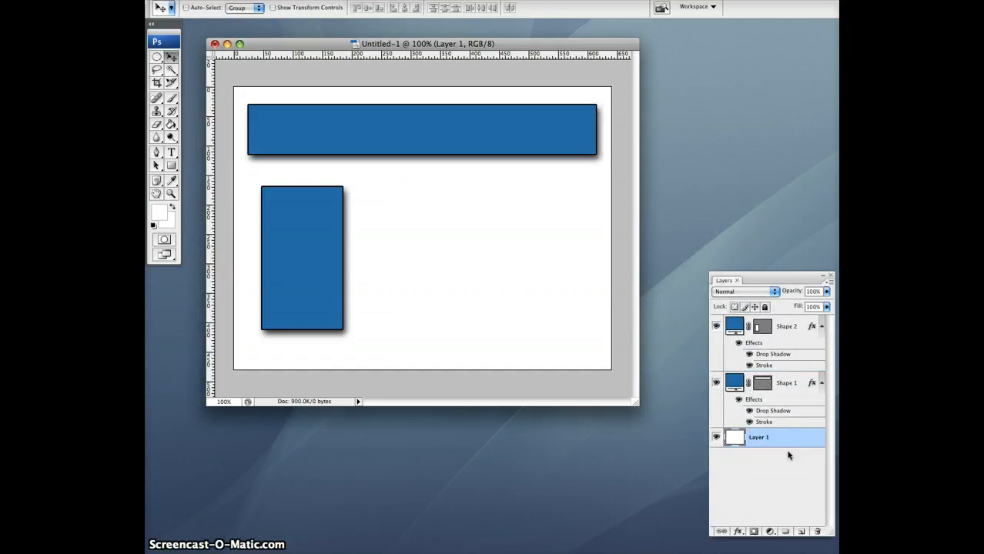
click(784, 457)
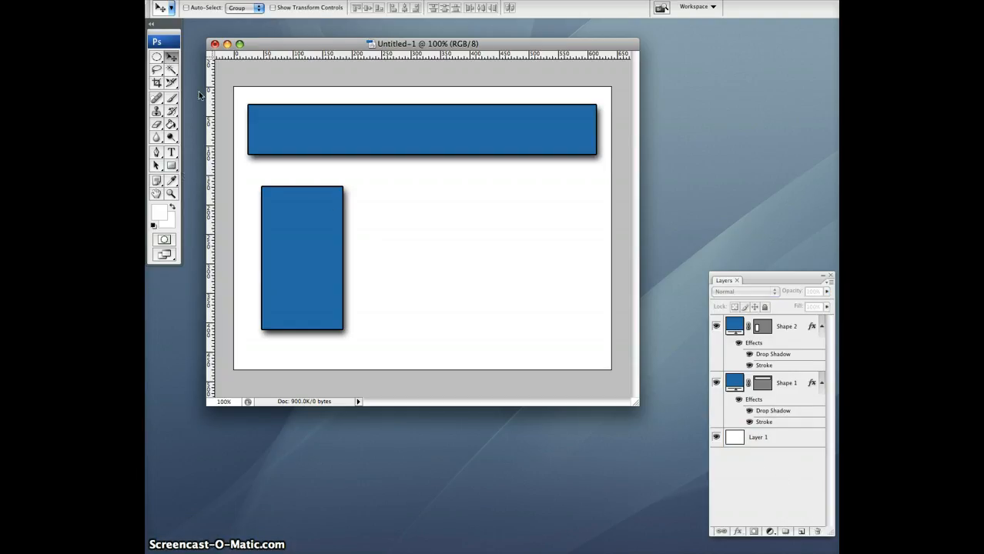
click(171, 57)
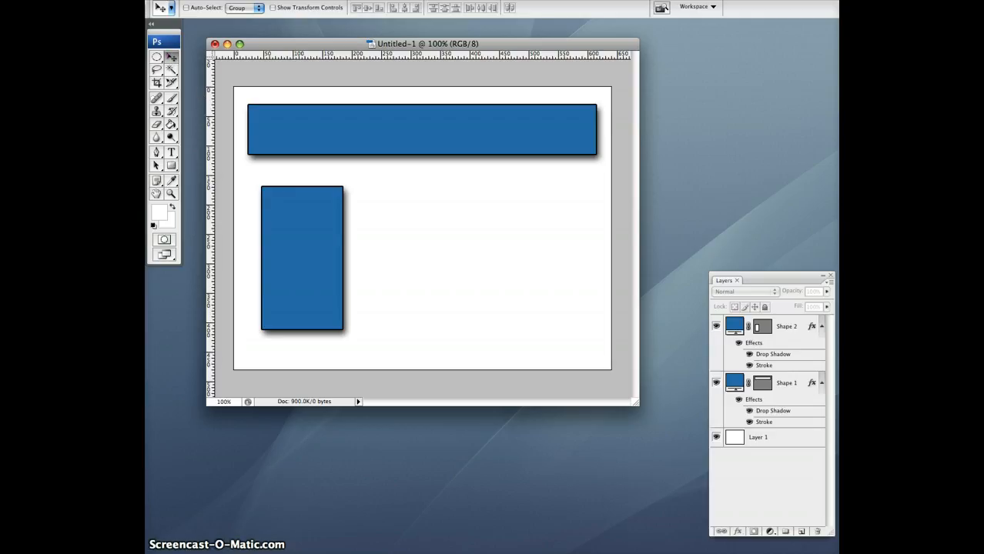